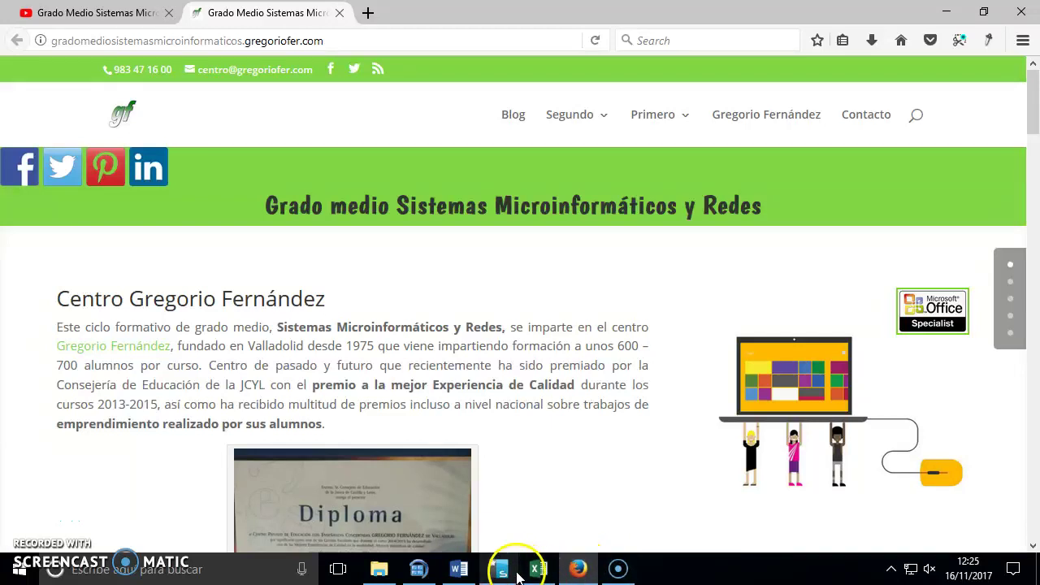
# In the Word notes, style the Matemáticas y trigonométricas heading as Título 1 and go to its ABS entry
pyautogui.moveTo(458, 569)
pyautogui.click(446, 499)
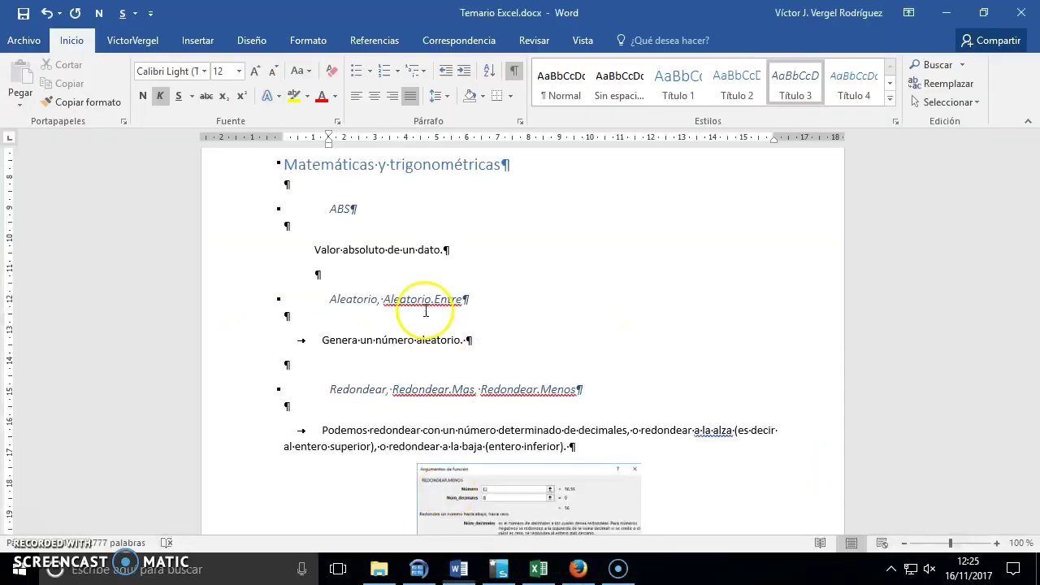
pyautogui.moveTo(529, 168); pyautogui.dragTo(359, 166)
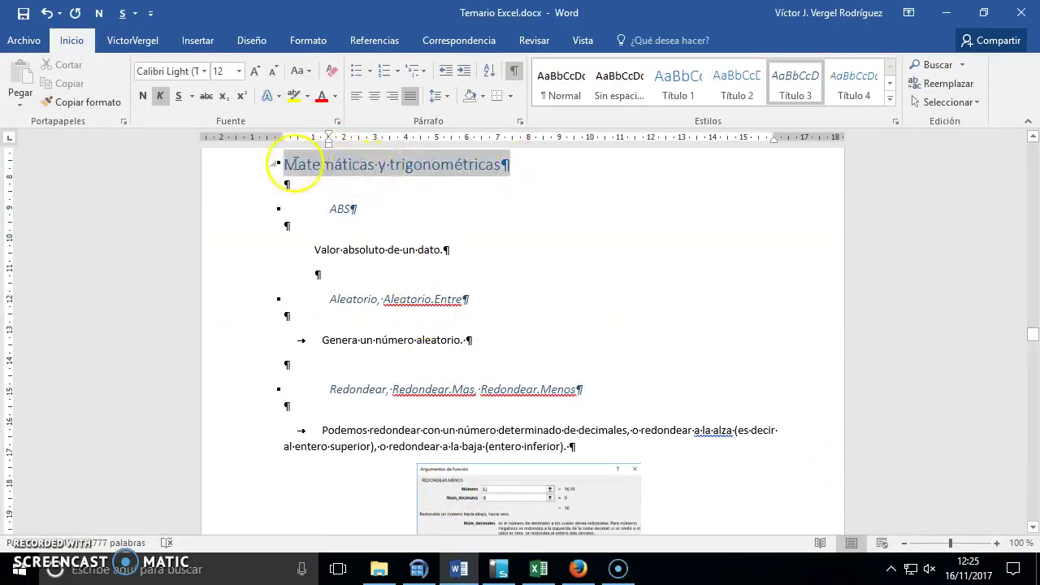
pyautogui.hotkey('ctrl', 'alt', '1')
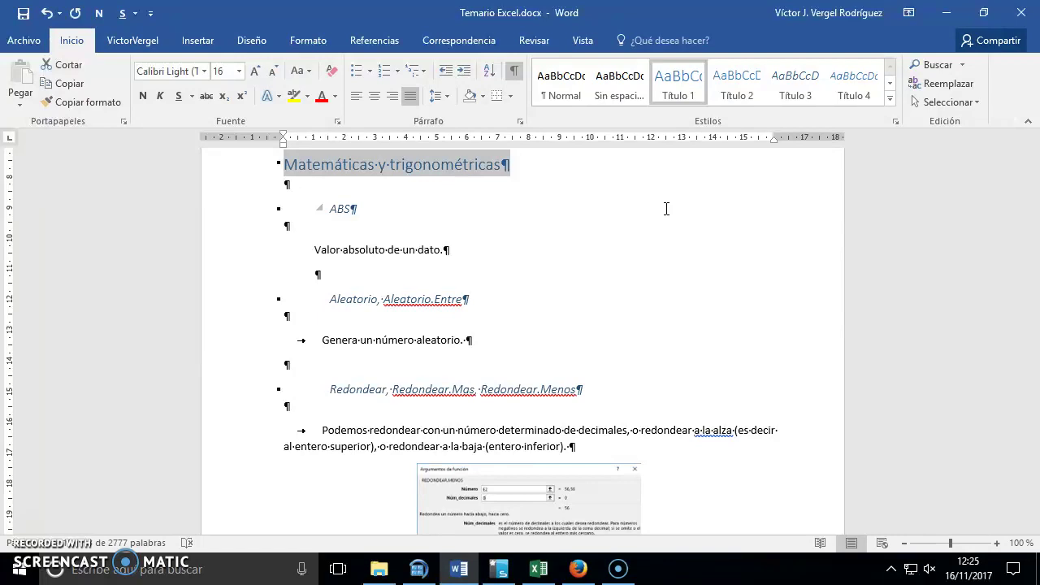
pyautogui.click(417, 207)
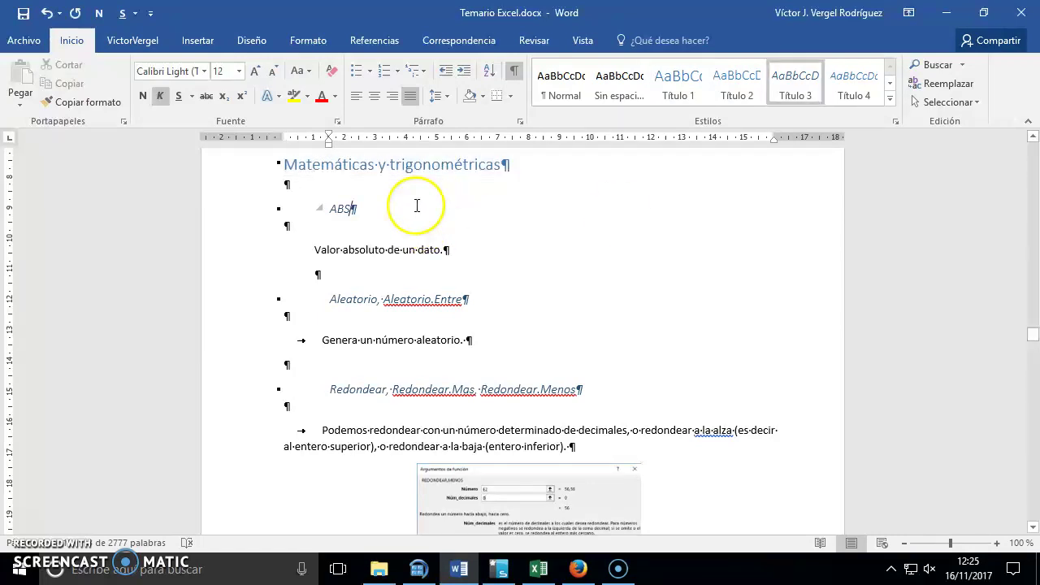
pyautogui.click(538, 569)
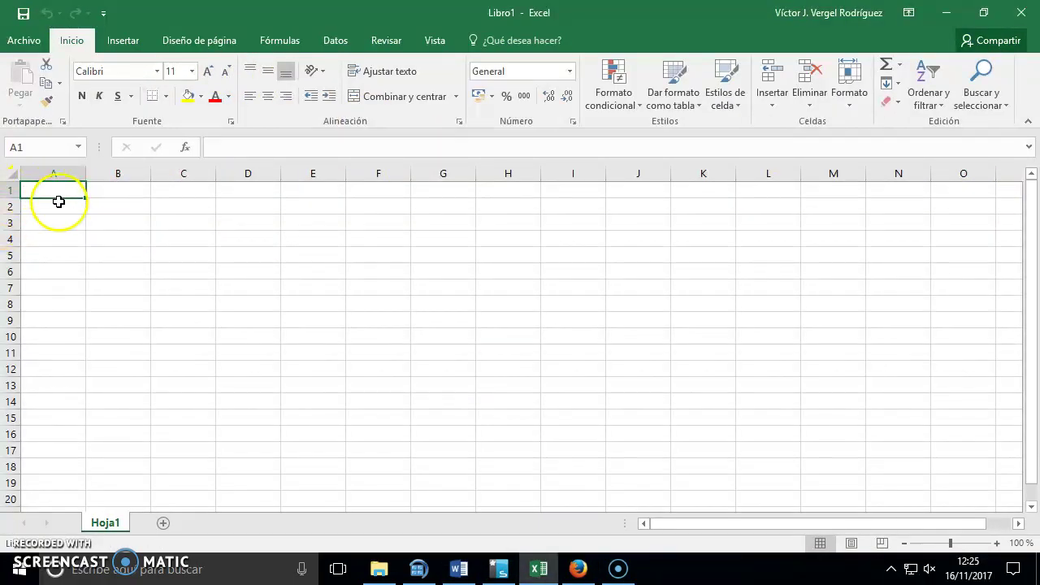
# Enter -1 in cell A1 and move to C1
pyautogui.write('-1')
pyautogui.press('Return')
pyautogui.press('Up')
pyautogui.press('Right')
pyautogui.press('Right')
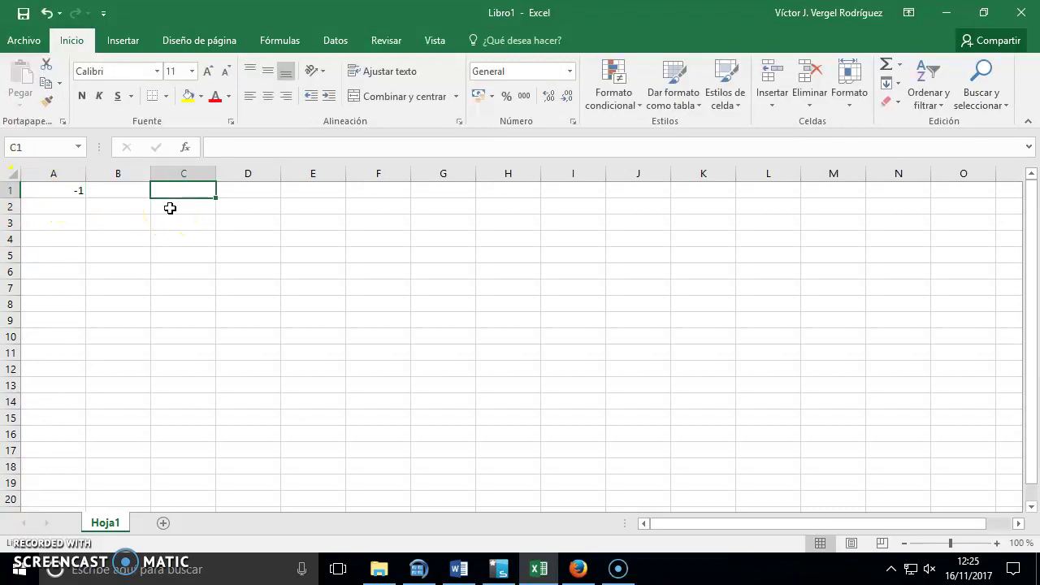
# Insert the ABS function from the Matemáticas y trigonométricas category into C1
pyautogui.click(185, 147)
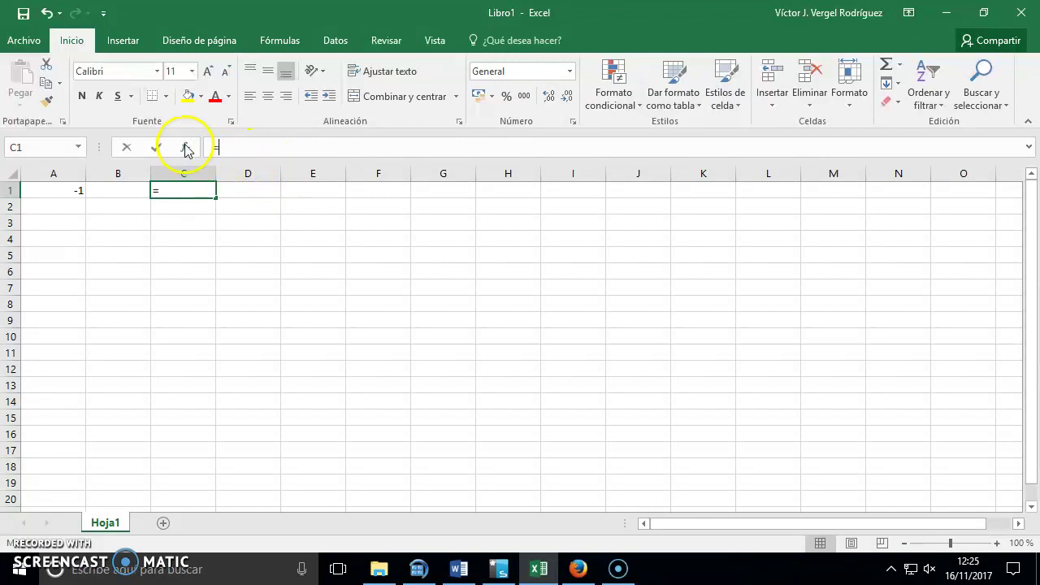
pyautogui.click(705, 291)
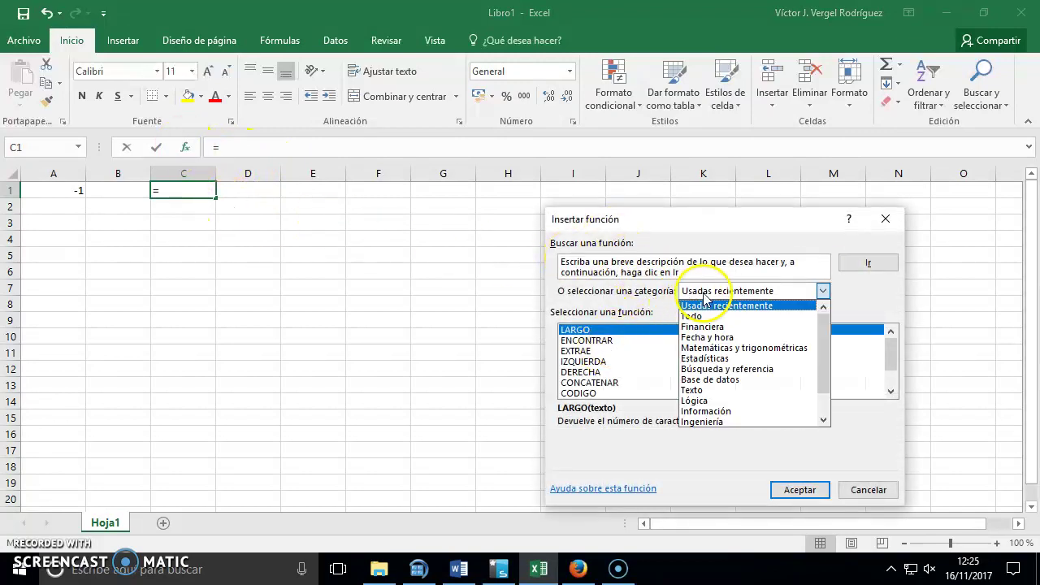
pyautogui.click(726, 348)
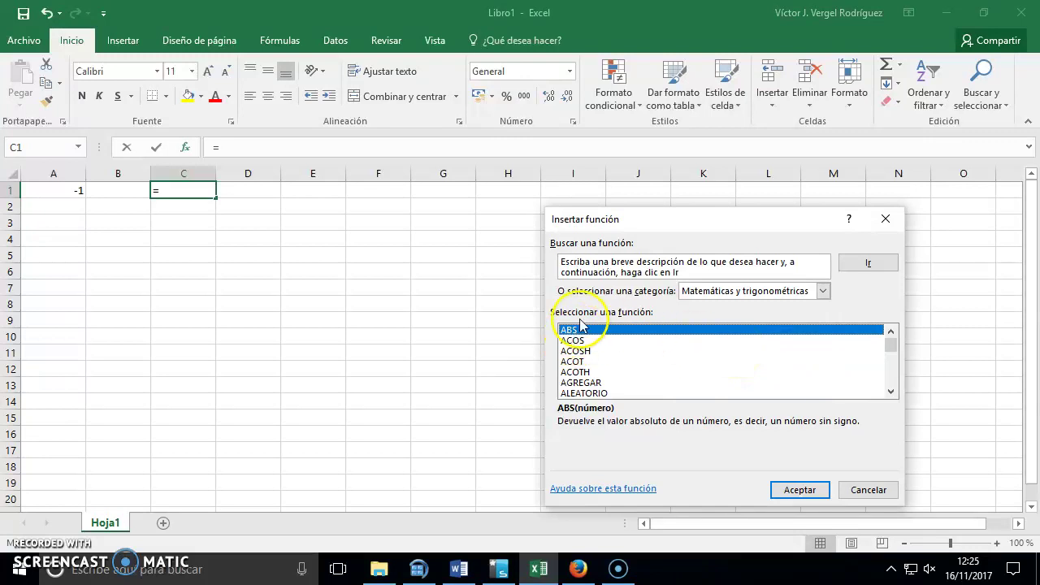
pyautogui.click(752, 291)
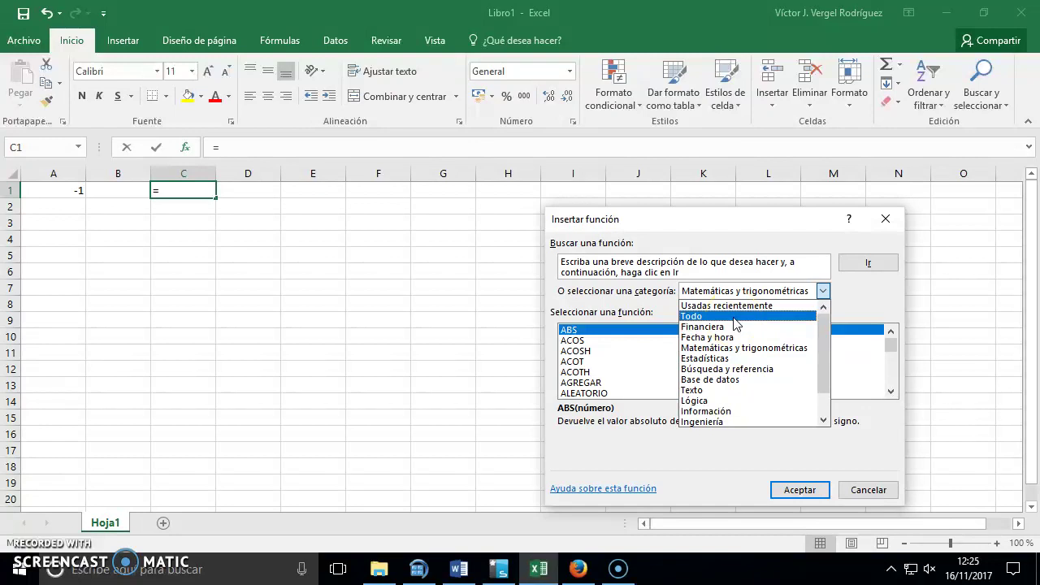
pyautogui.click(735, 317)
pyautogui.click(724, 291)
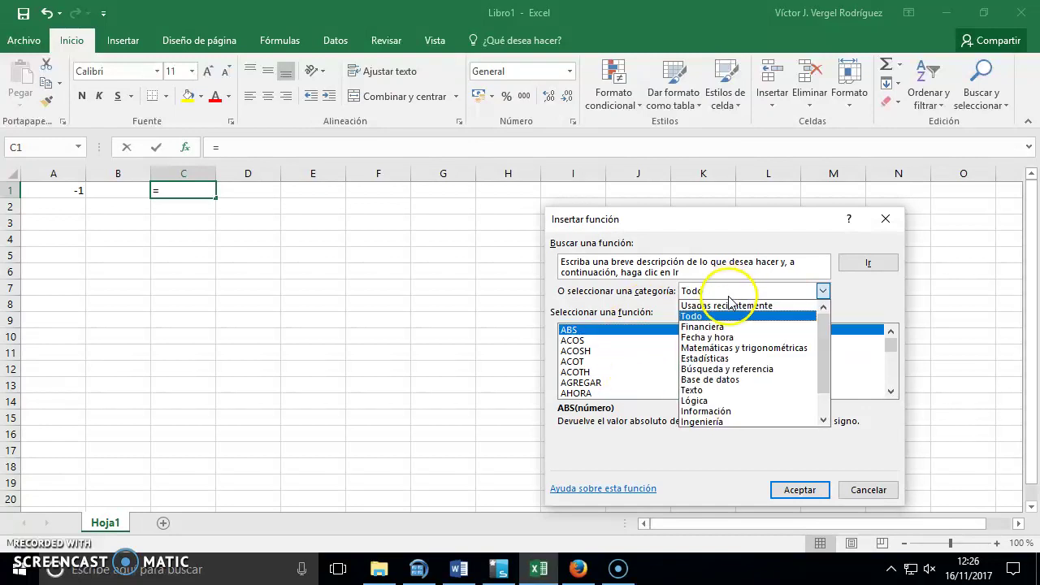
pyautogui.click(741, 348)
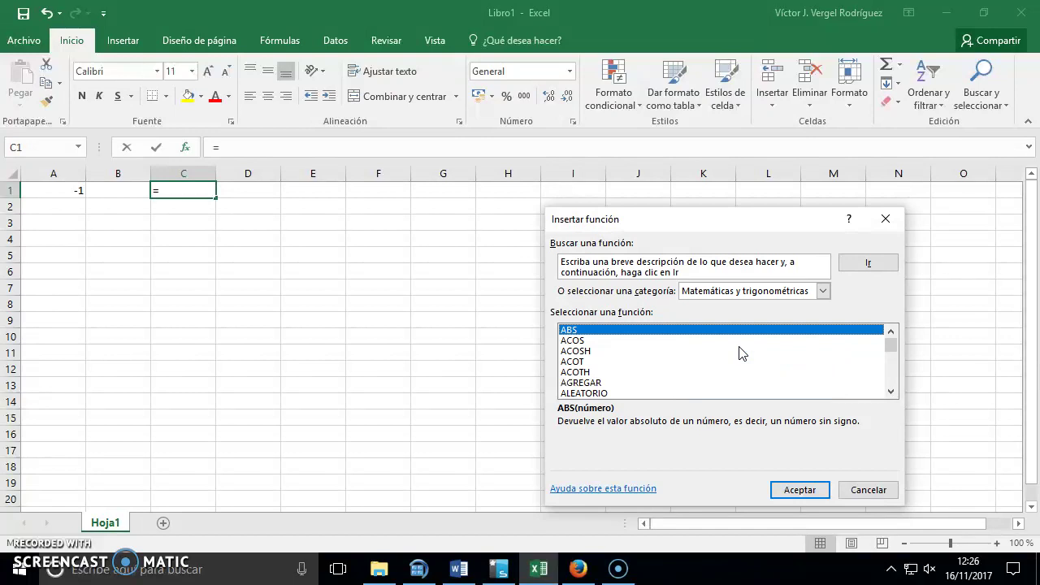
pyautogui.click(800, 490)
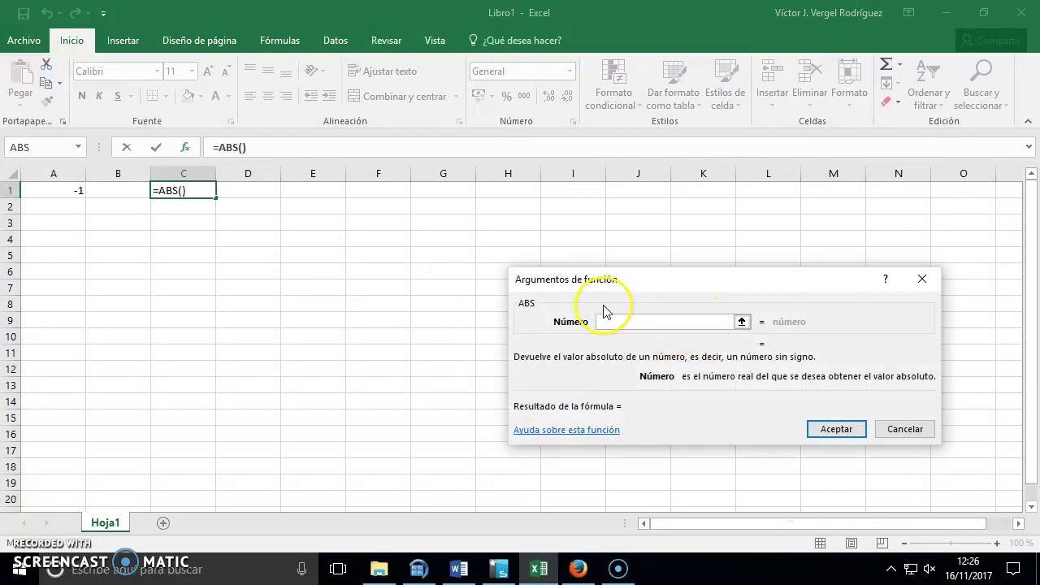
# Set ABS's Número argument to A1, so C1 holds =ABS(A1) returning 1
pyautogui.click(67, 191)
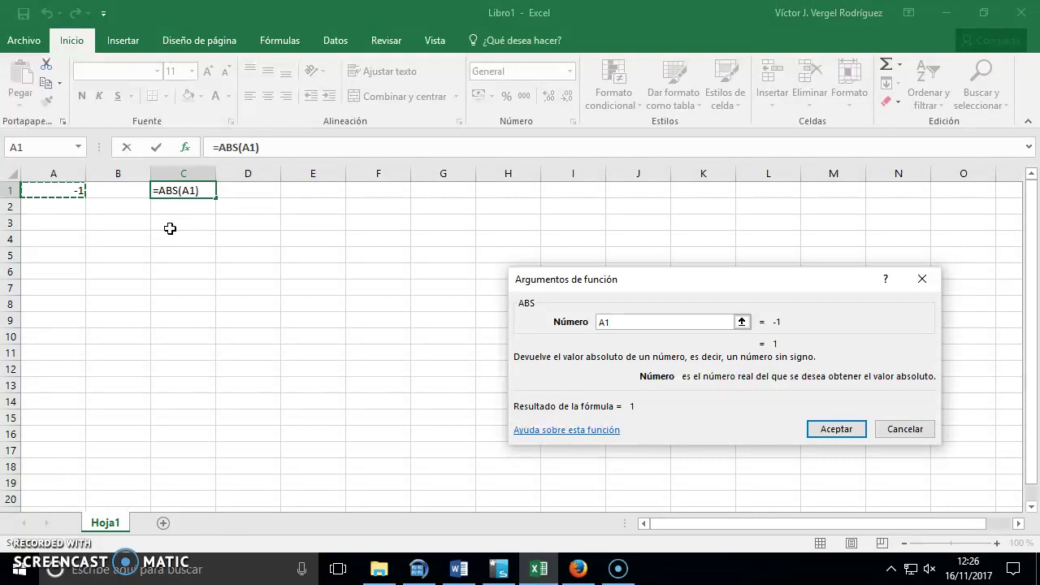
pyautogui.press('Return')
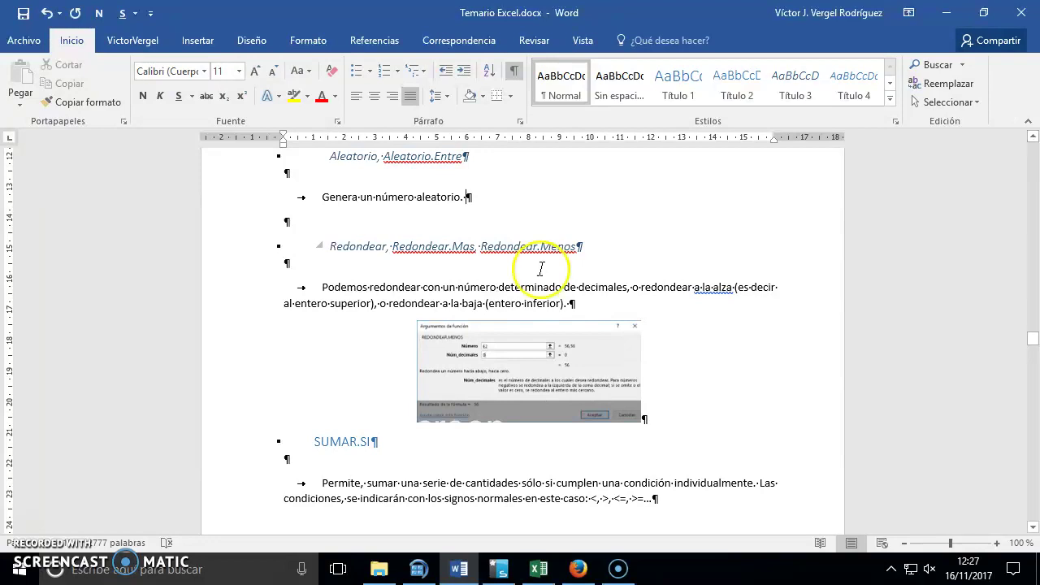
pyautogui.click(539, 569)
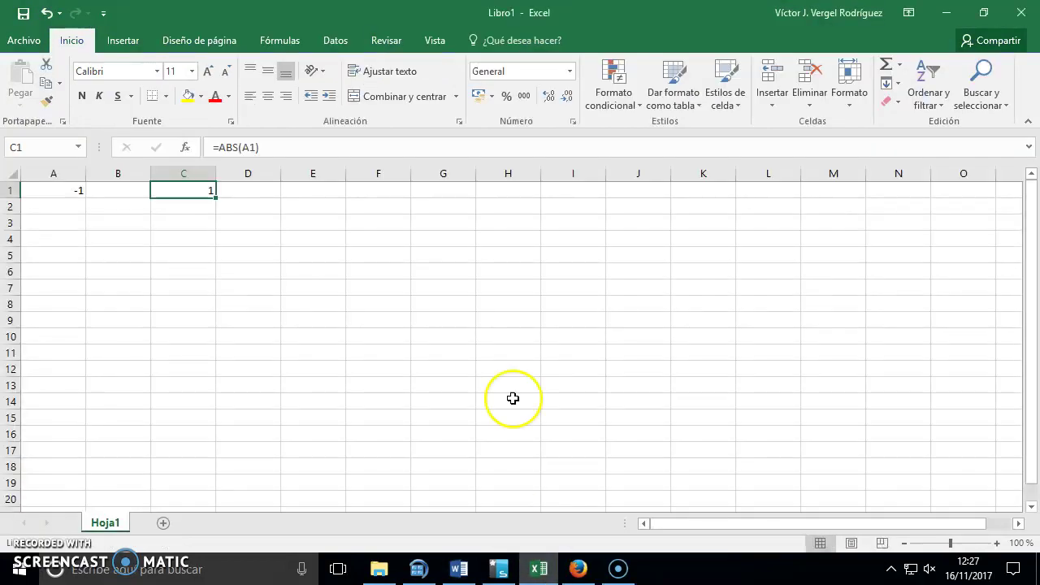
# Insert =ALEATORIO() in C2, showing a random value such as 0,34340586
pyautogui.click(183, 208)
pyautogui.click(192, 146)
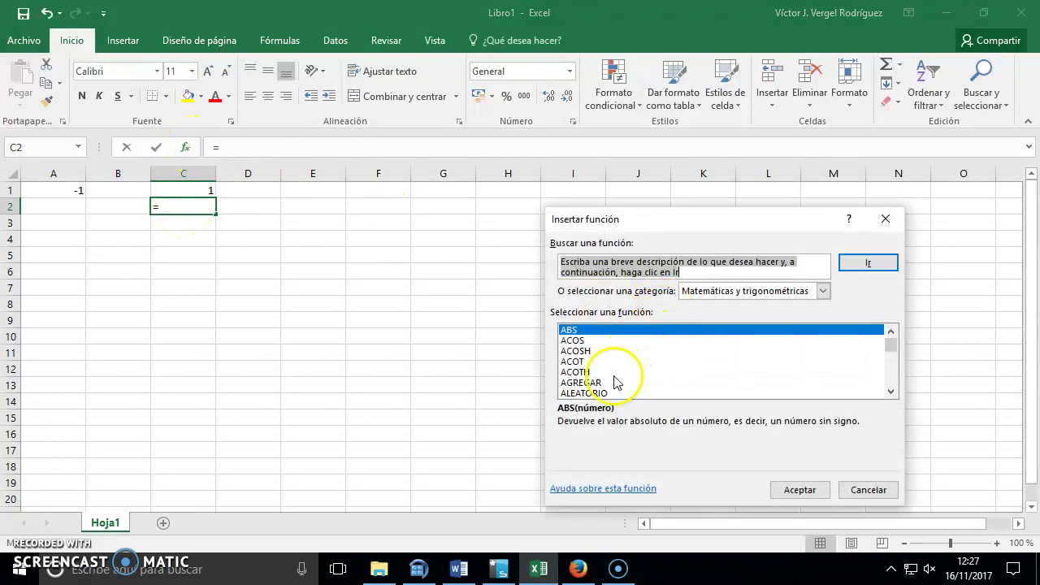
pyautogui.click(597, 393)
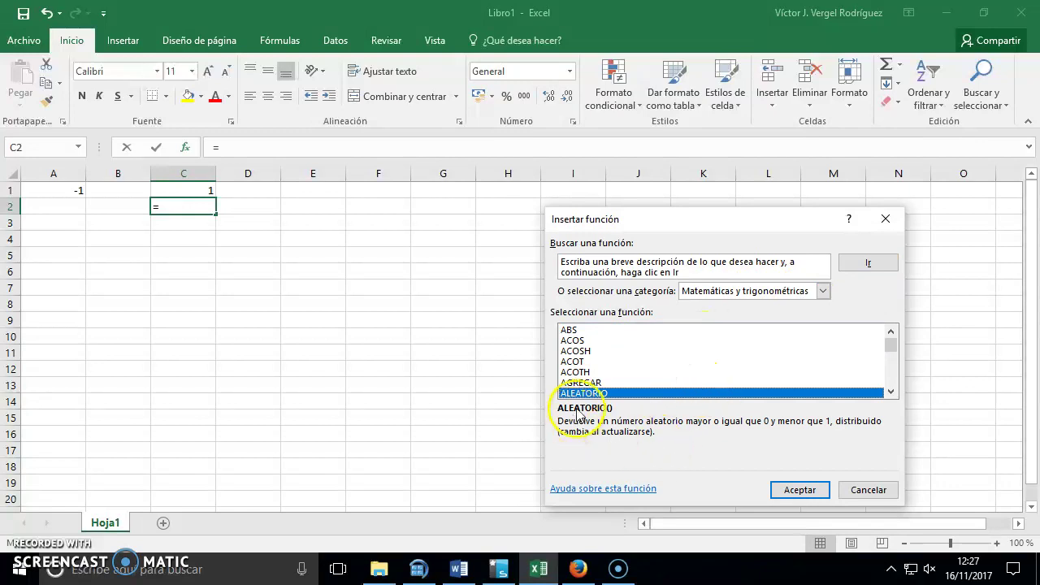
pyautogui.click(798, 490)
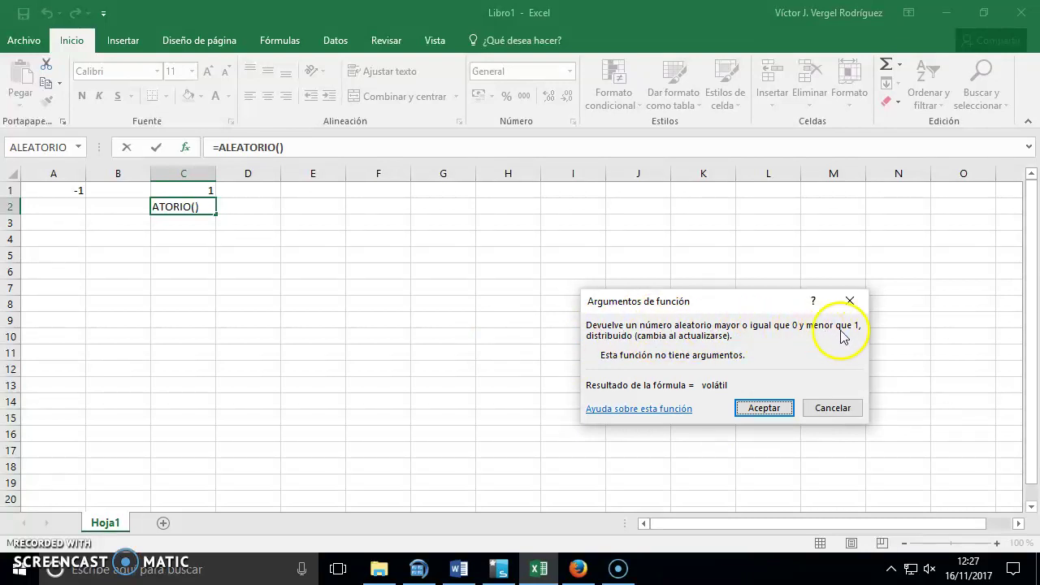
pyautogui.click(764, 408)
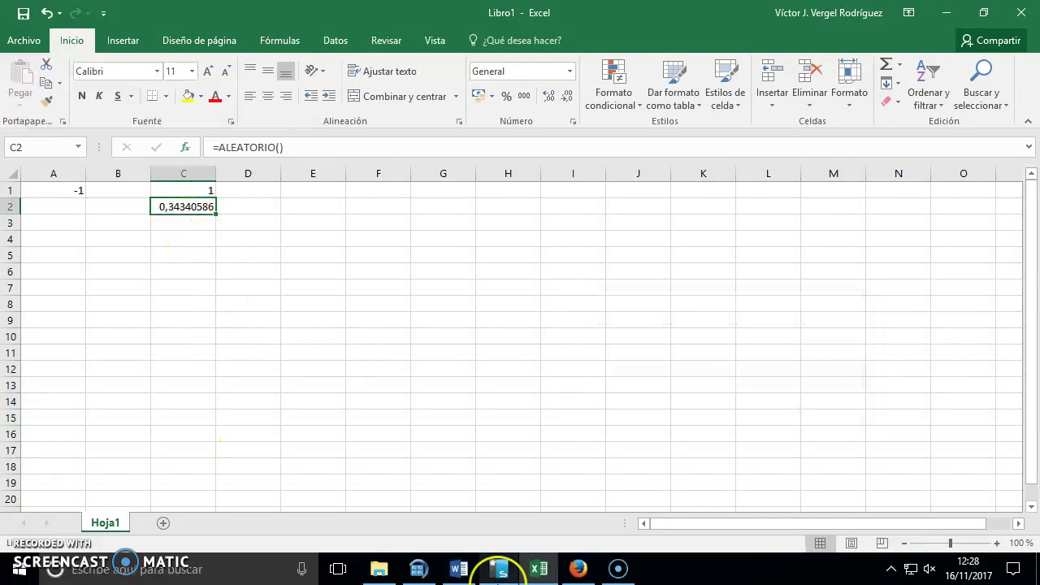
# Dismiss the stray taskbar menu and Ir a dialog, recalculate with F9, and select C3
pyautogui.click(499, 569)
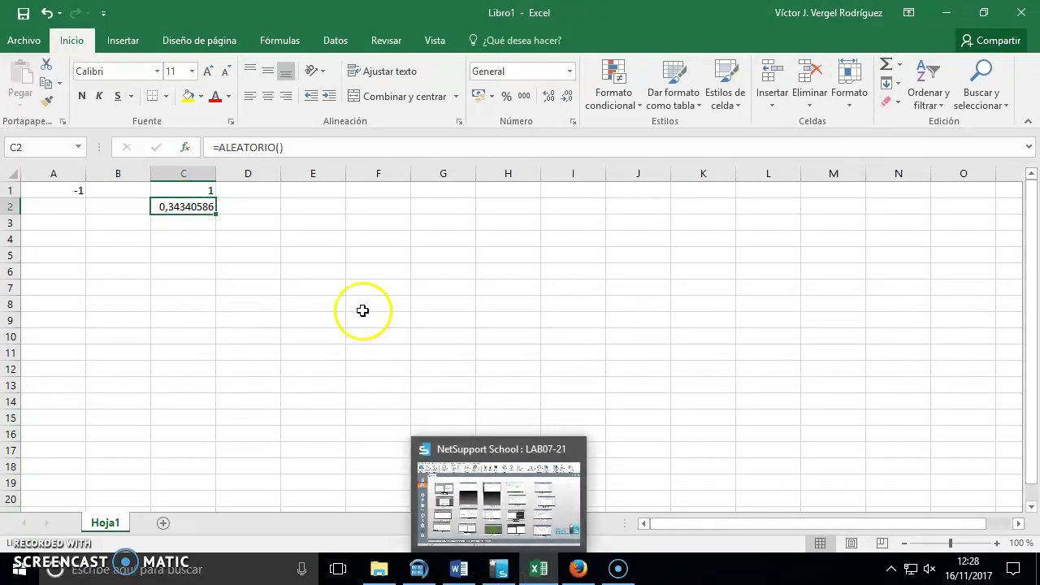
pyautogui.rightClick(813, 569)
pyautogui.click(821, 535)
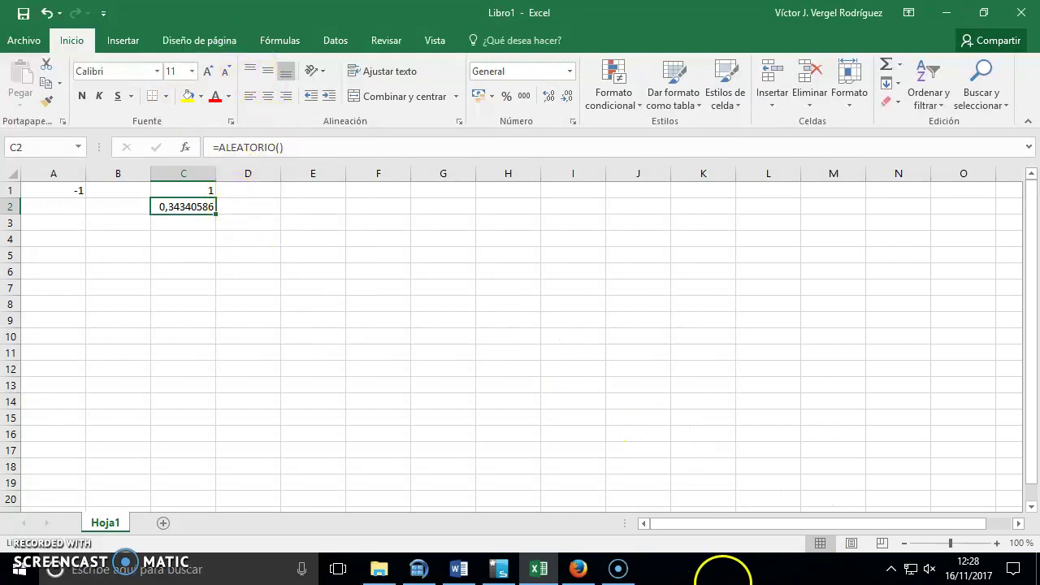
pyautogui.press('F5')
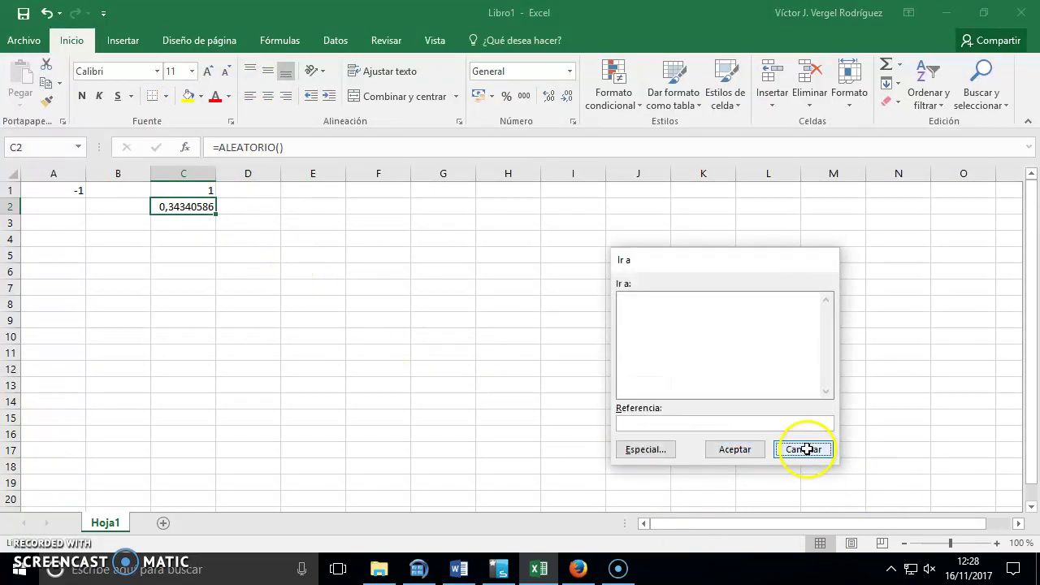
pyautogui.click(801, 449)
pyautogui.press('F9')
pyautogui.press('F9')
pyautogui.press('F9')
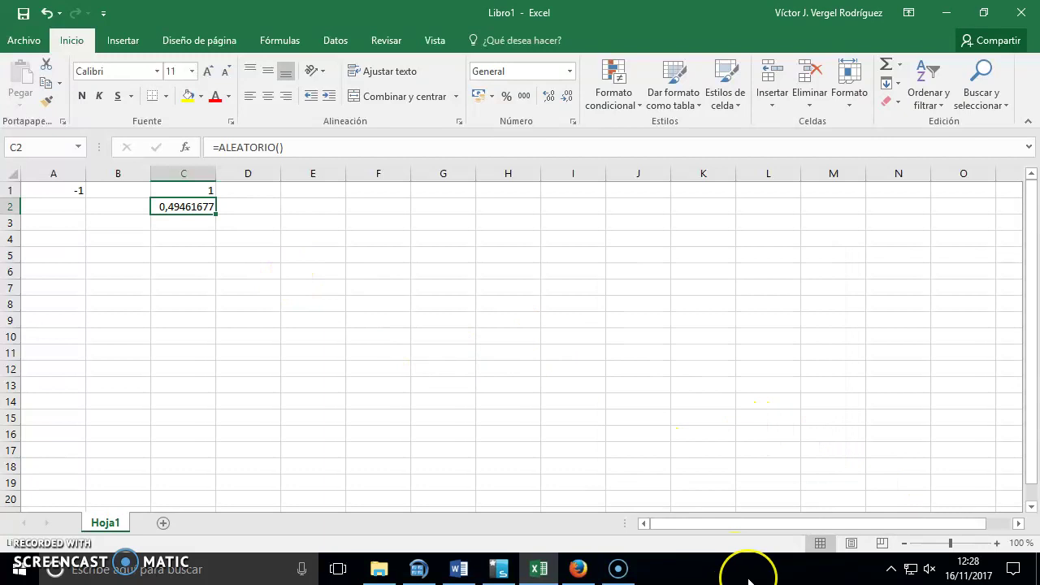
pyautogui.rightClick(743, 568)
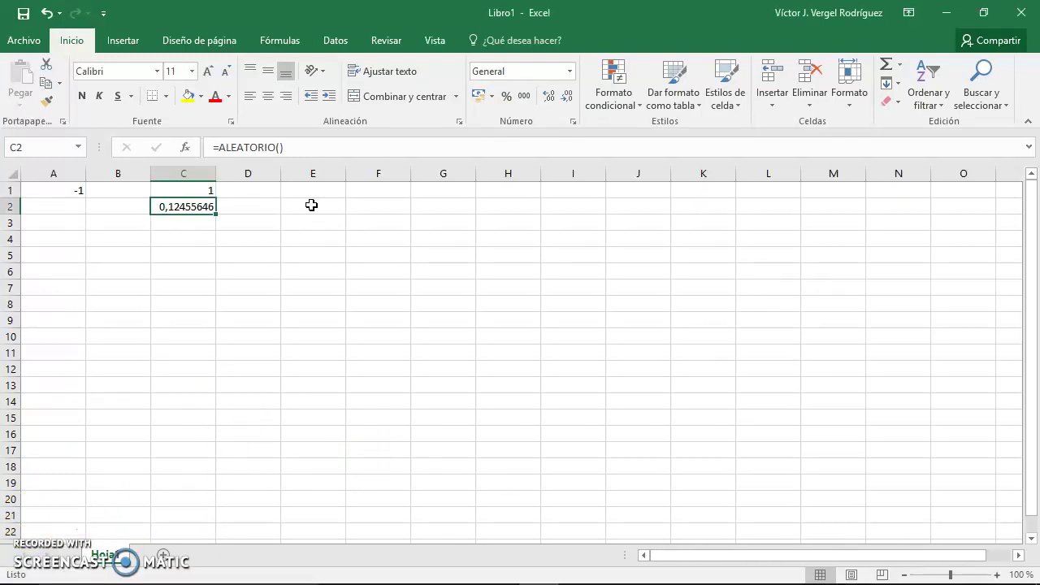
pyautogui.click(213, 223)
# Insert the ALEATORIO.ENTRE function into C3
pyautogui.click(186, 147)
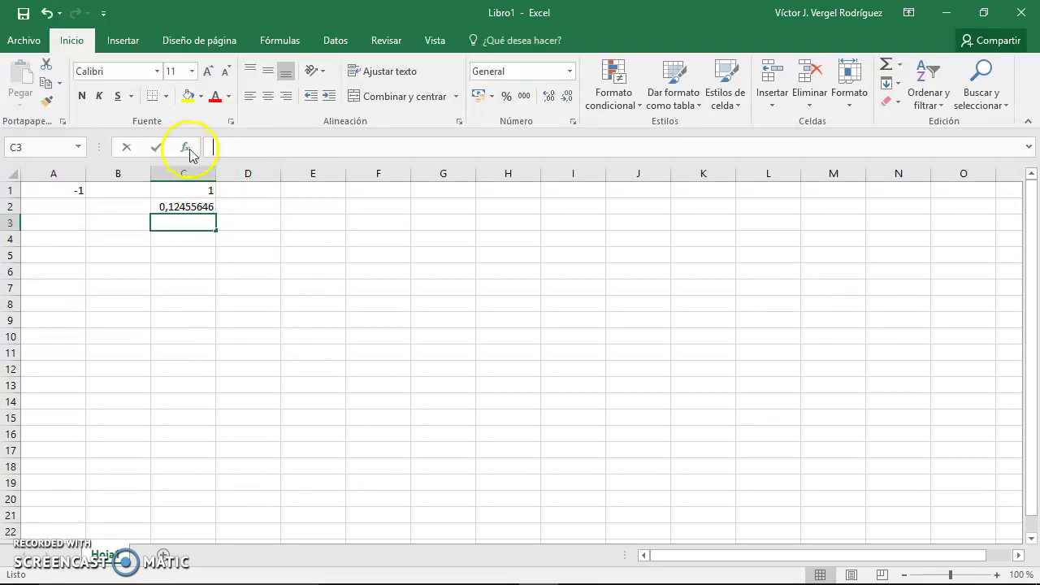
pyautogui.click(637, 352)
pyautogui.press('Down')
pyautogui.press('Down')
pyautogui.press('Down')
pyautogui.press('Down')
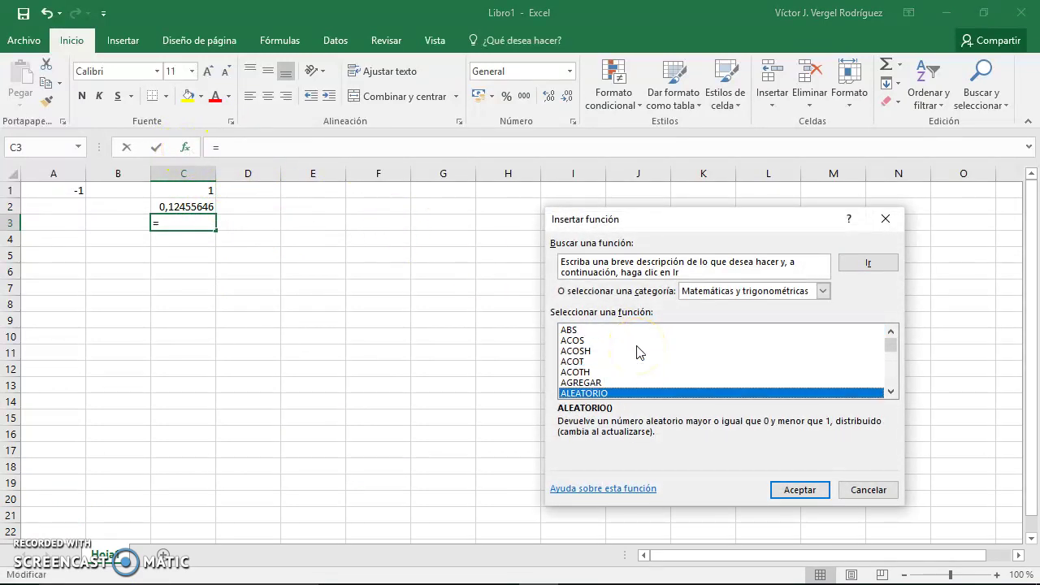
pyautogui.scroll(-1, 654, 394)
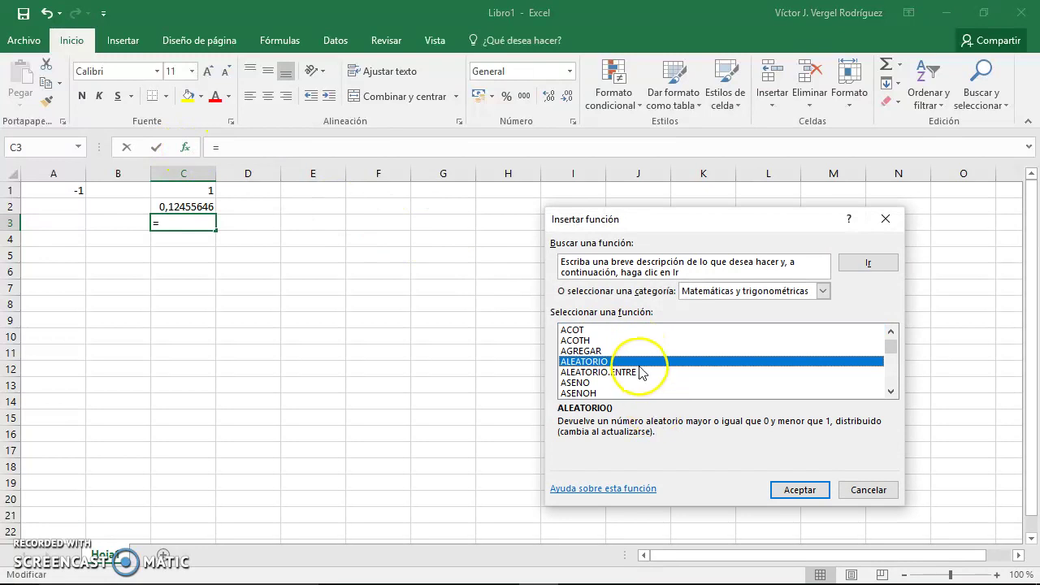
pyautogui.click(643, 375)
pyautogui.click(800, 490)
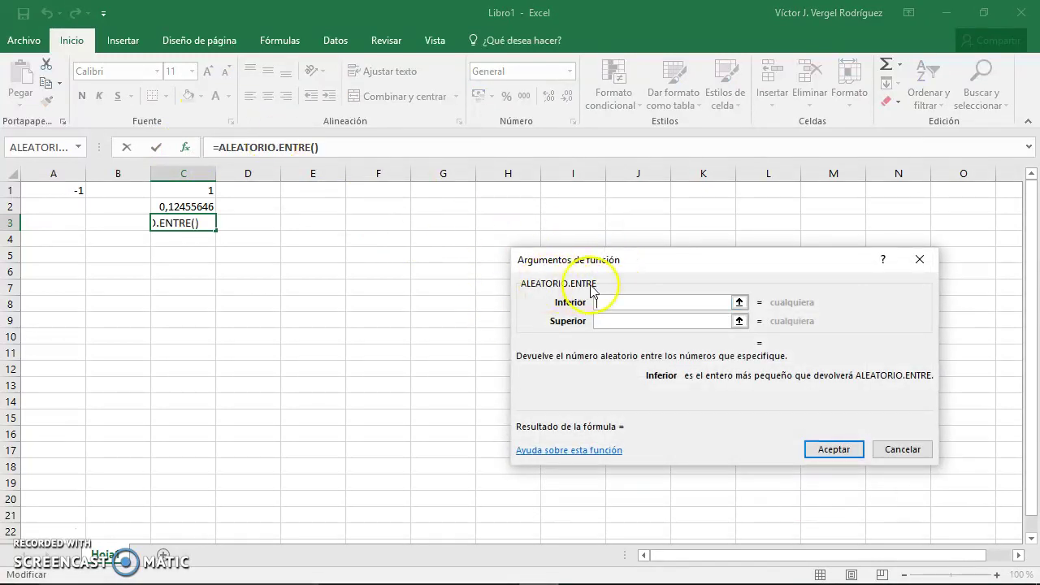
# Set Inferior 5 and Superior 10, giving =ALEATORIO.ENTRE(5;10) in C3
pyautogui.moveTo(591, 278); pyautogui.dragTo(435, 226)
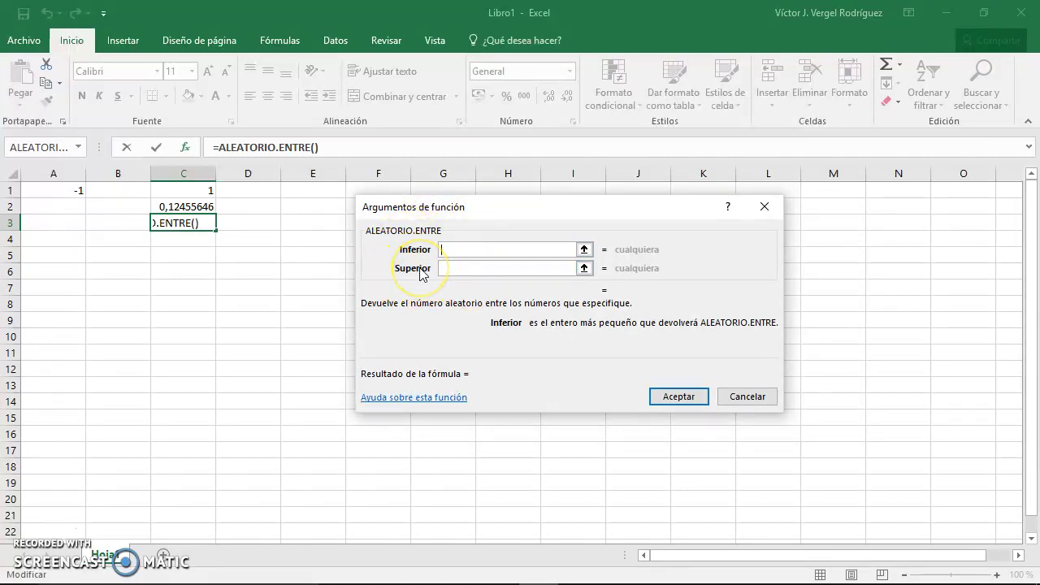
pyautogui.click(462, 252)
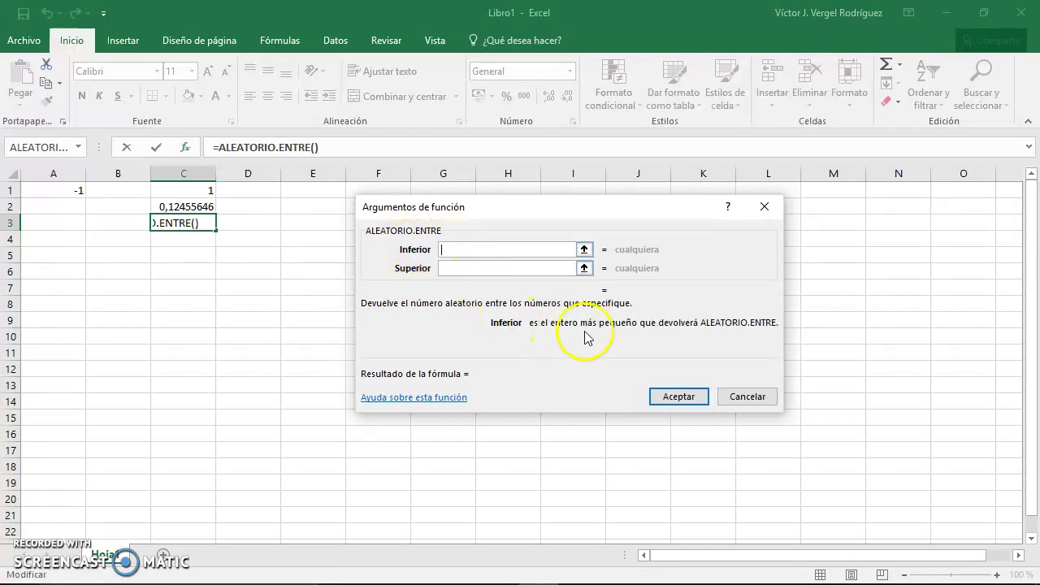
pyautogui.click(465, 267)
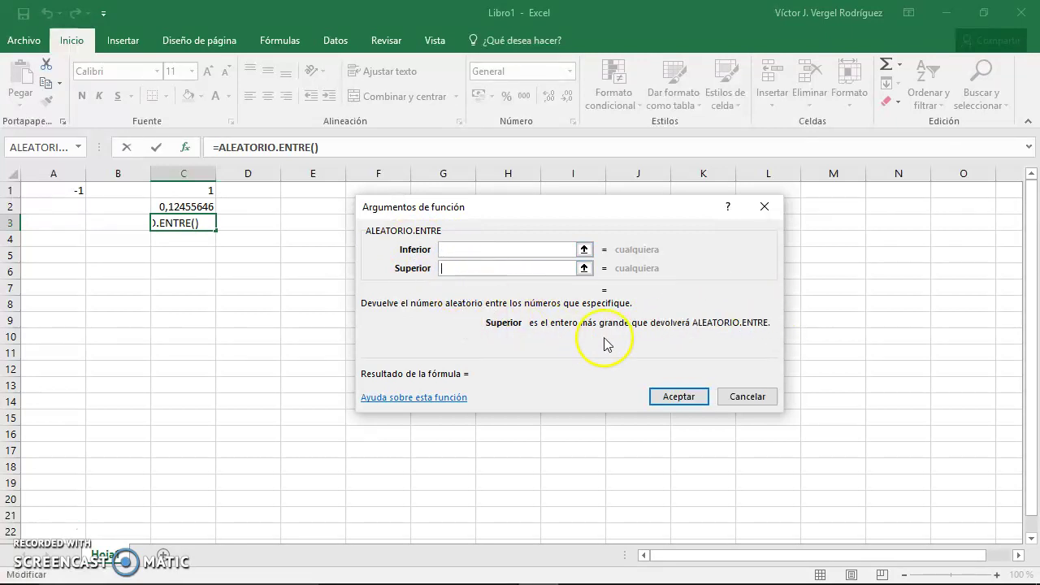
pyautogui.click(473, 250)
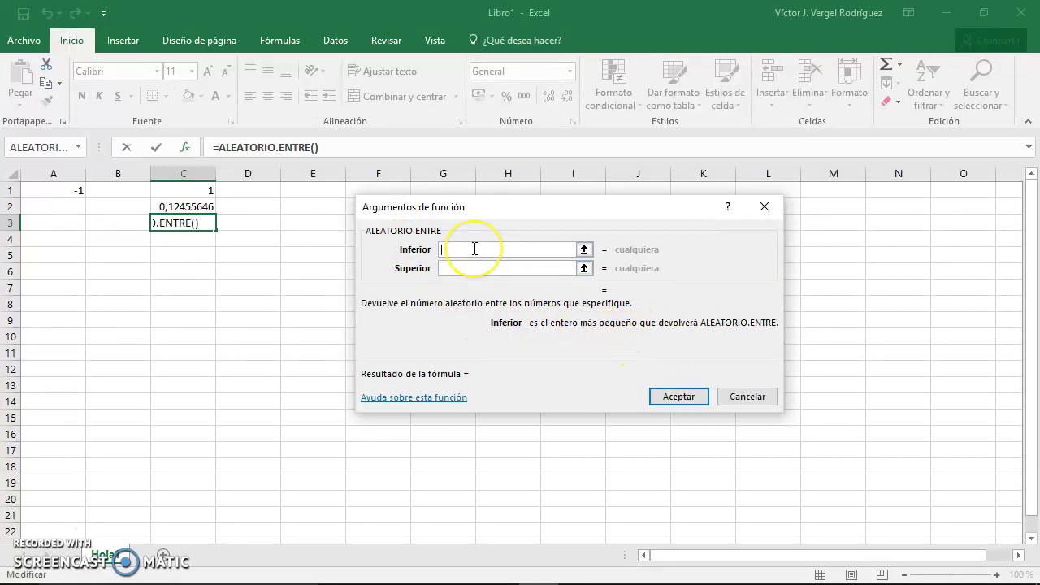
pyautogui.write('5')
pyautogui.click(485, 268)
pyautogui.write('10')
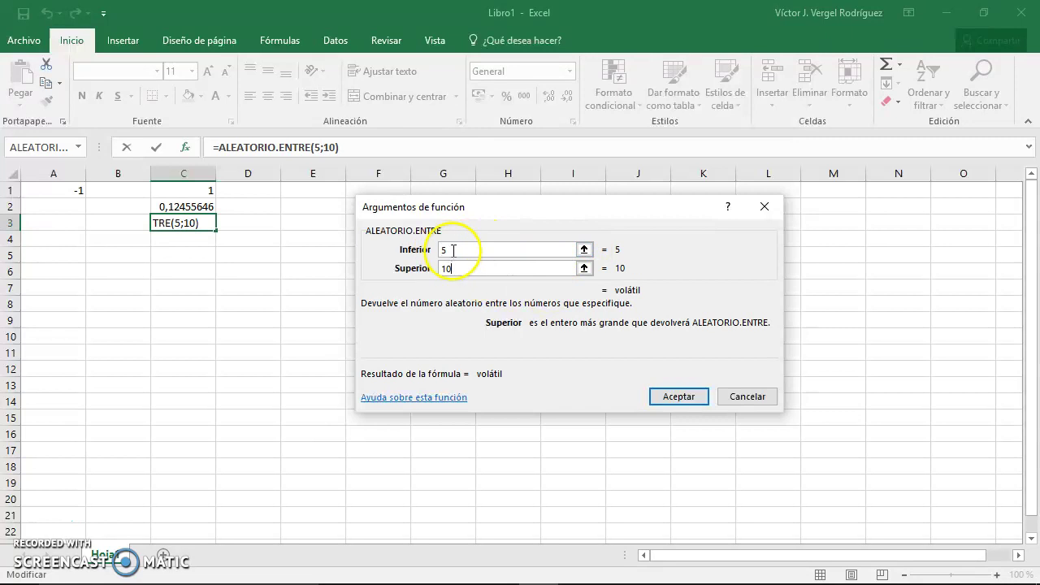
pyautogui.click(681, 397)
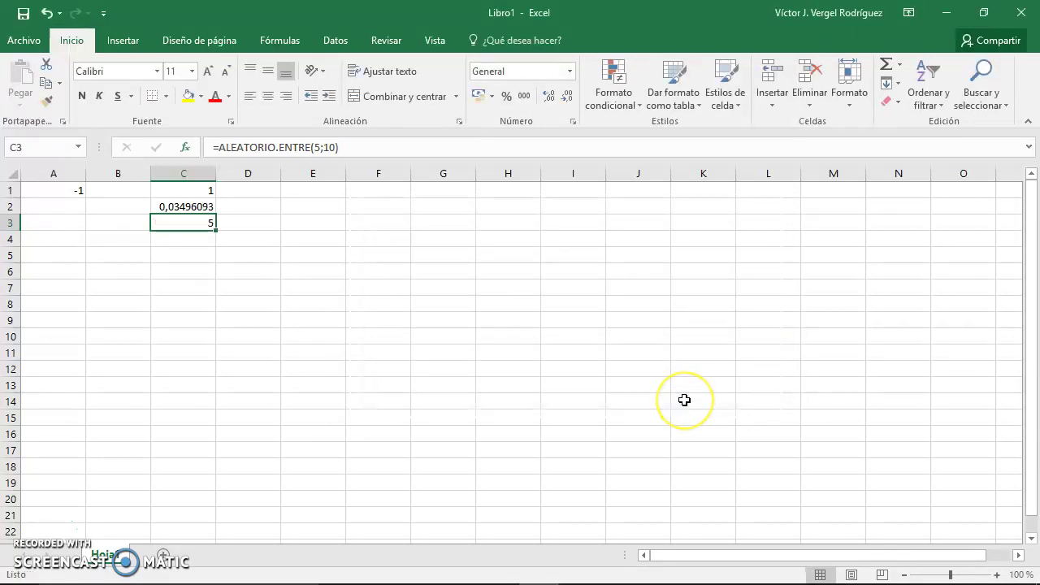
# Recalculate the random values with F9, then open Insertar función for C4
pyautogui.press('F9')
pyautogui.press('F9')
pyautogui.press('F9')
pyautogui.press('F9')
pyautogui.press('F9')
pyautogui.press('F9')
pyautogui.press('F9')
pyautogui.press('F9')
pyautogui.press('F9')
pyautogui.press('F9')
pyautogui.press('F9')
pyautogui.press('F9')
pyautogui.press('F9')
pyautogui.press('F9')
pyautogui.press('F9')
pyautogui.press('F9')
pyautogui.press('F9')
pyautogui.press('F9')
pyautogui.press('F9')
pyautogui.press('F9')
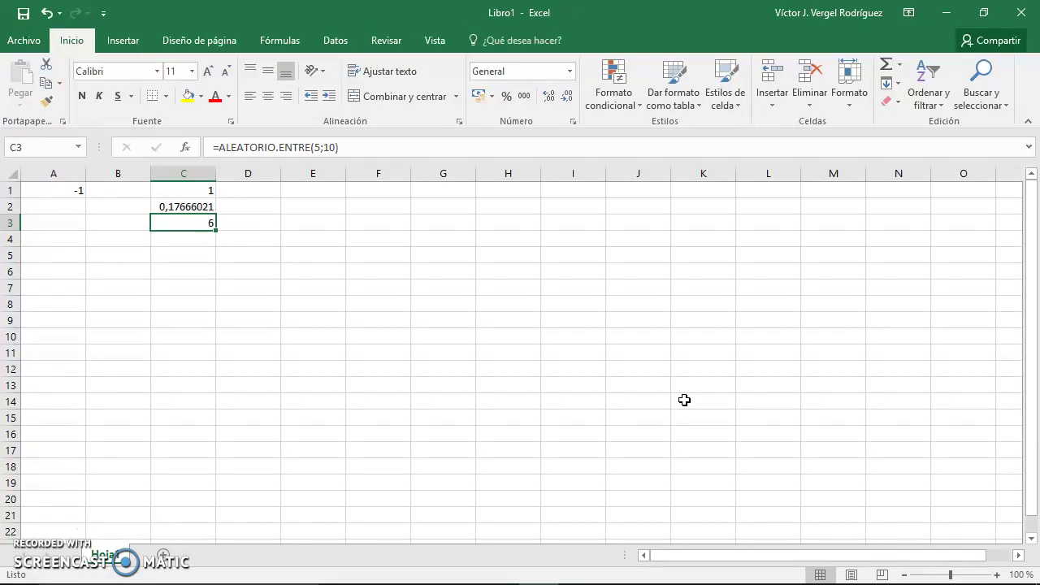
pyautogui.press('Down')
pyautogui.hotkey('shift', 'F3')
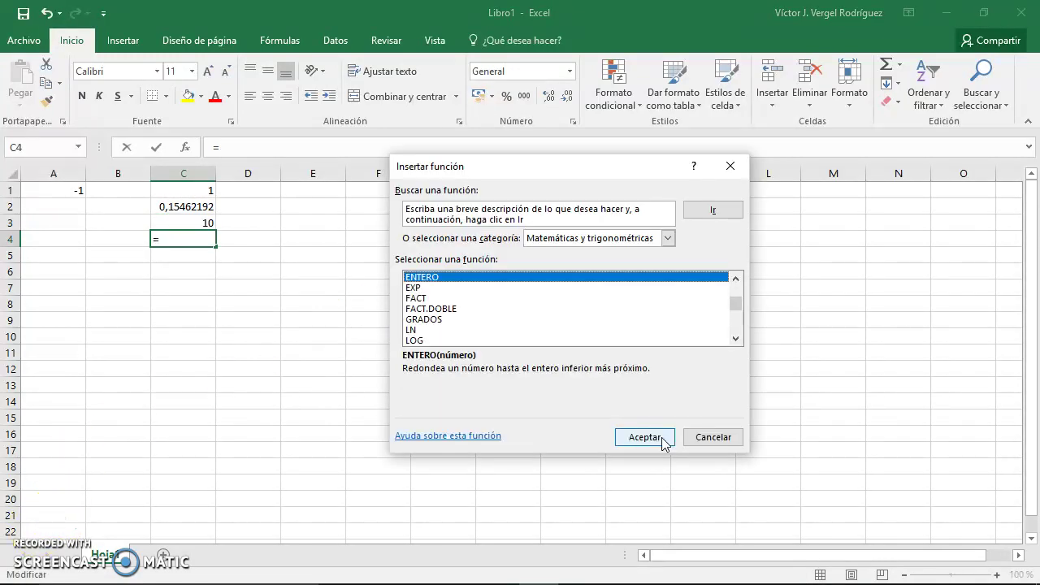
# Enter =ENTERO(3,5) in C4, which returns 3
pyautogui.click(662, 438)
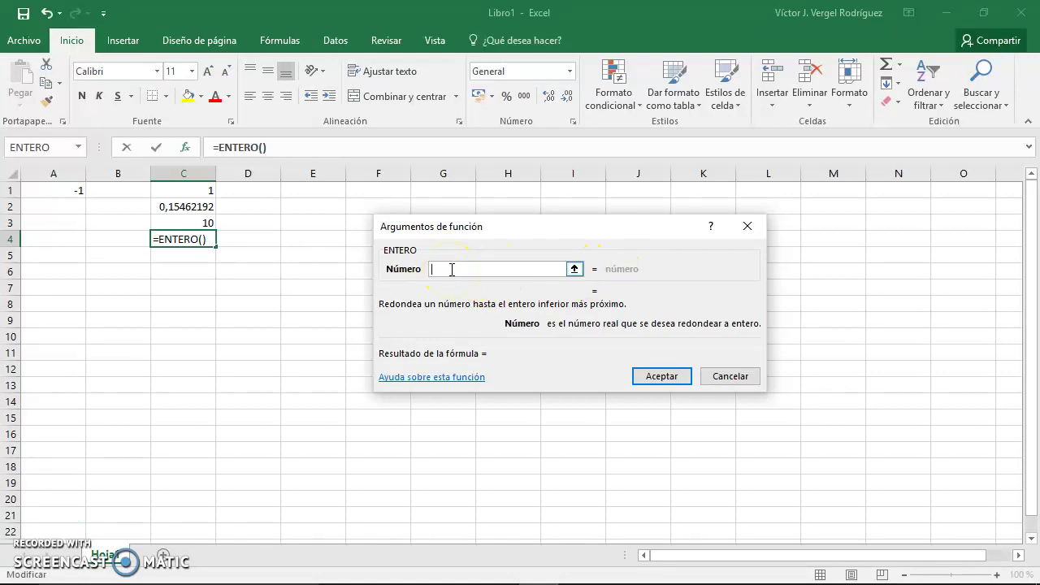
pyautogui.write('3,5')
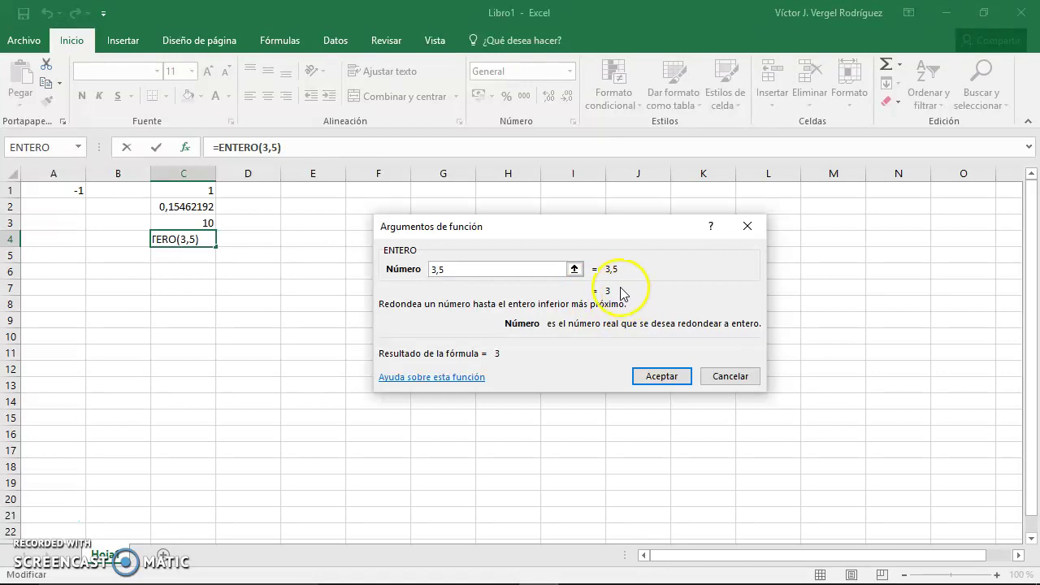
pyautogui.click(668, 380)
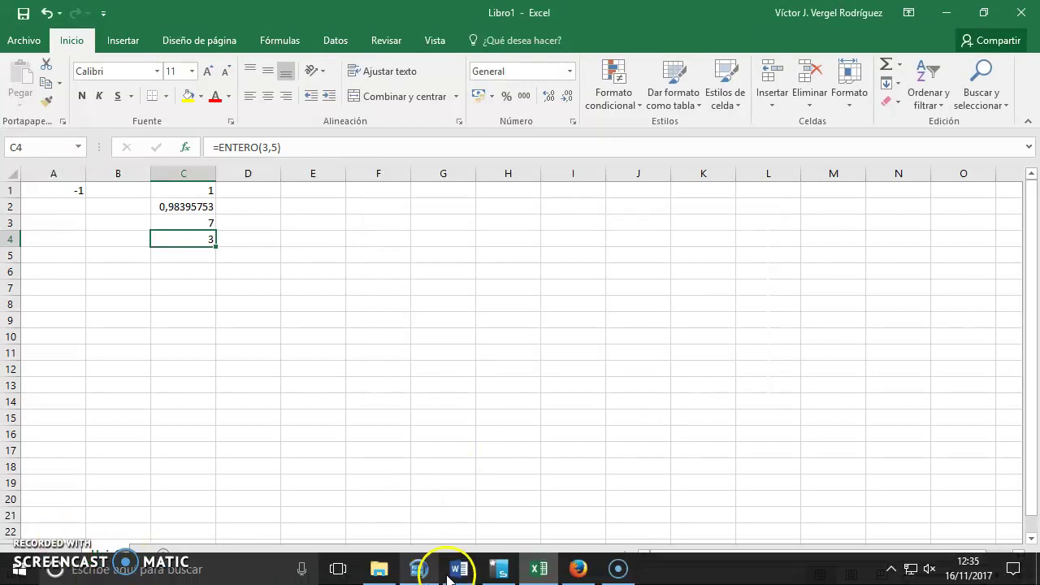
# Add an ENTERO heading in Título 2 style above SUMAR.SI in the Word notes
pyautogui.click(459, 578)
pyautogui.click(349, 307)
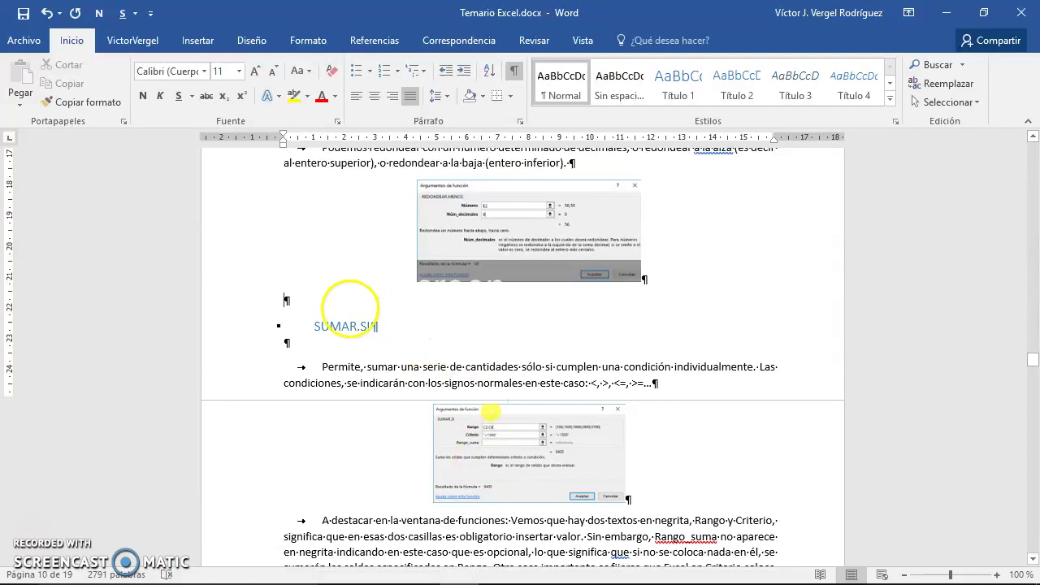
pyautogui.press('Return')
pyautogui.click(349, 307)
pyautogui.write('ENTERO')
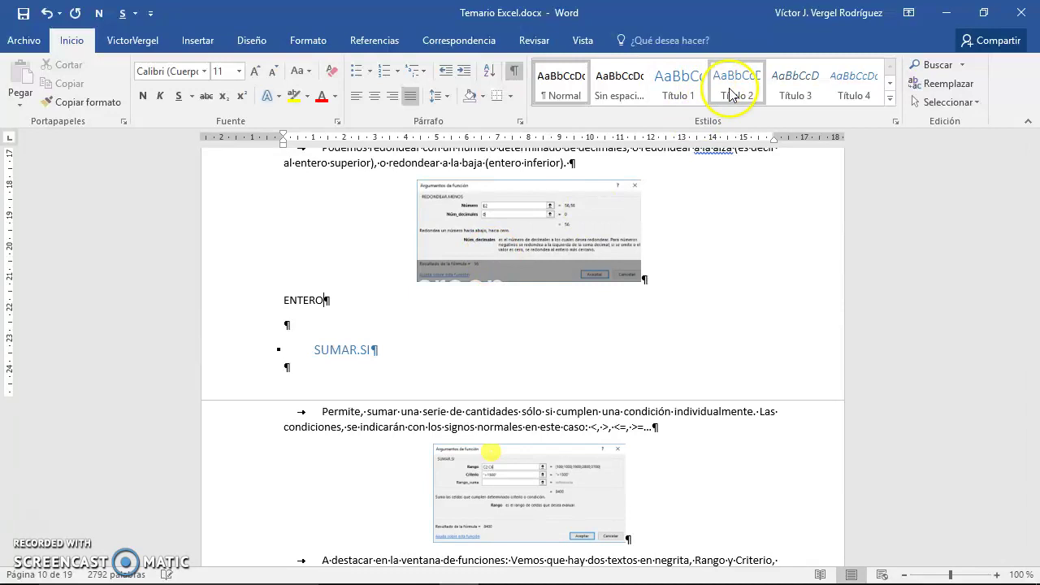
pyautogui.click(736, 81)
# Below it, write 'Devuelve el valor entero inferior asociado a un decimal.'
pyautogui.press('Return')
pyautogui.write('Devuelve el valor ent')
pyautogui.press('BackSpace')
pyautogui.press('BackSpace')
pyautogui.press('BackSpace')
pyautogui.write('entero inferior asociado a un decimal.')
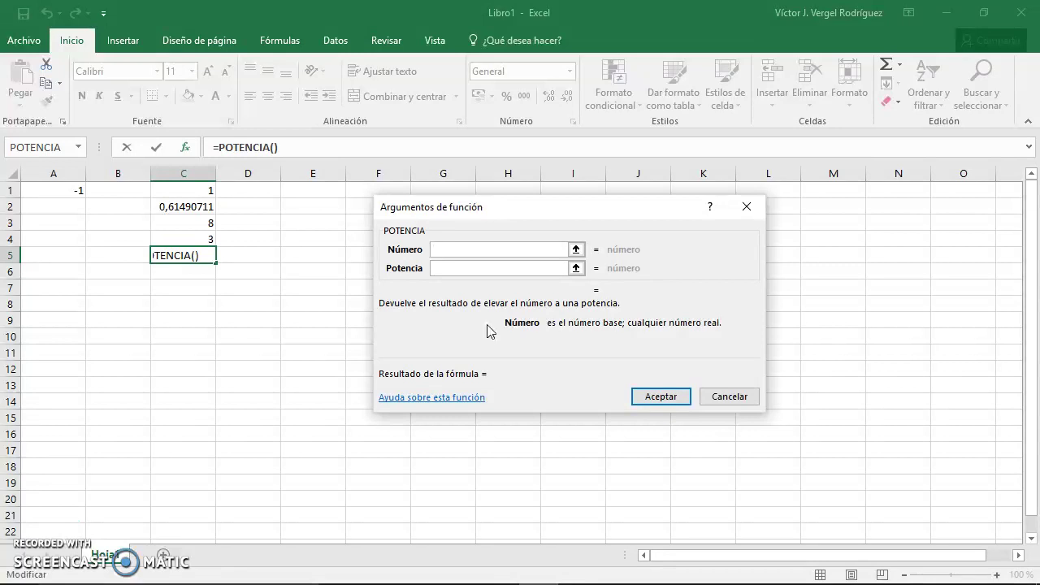
# Fill POTENCIA with Número 3 and Potencia 4, so C5 returns 81
pyautogui.write('3')
pyautogui.press('Tab')
pyautogui.write('4')
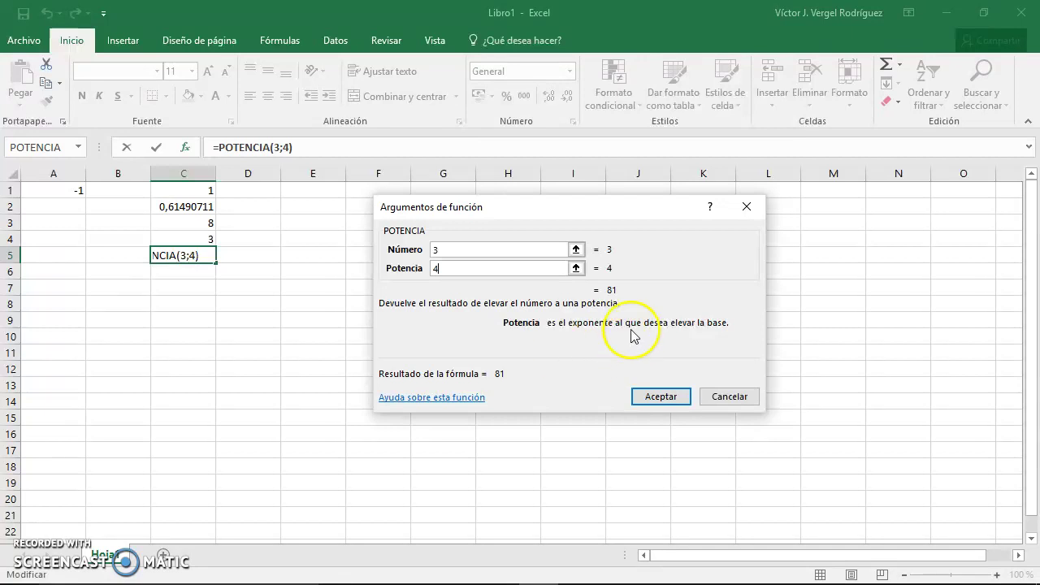
pyautogui.click(655, 396)
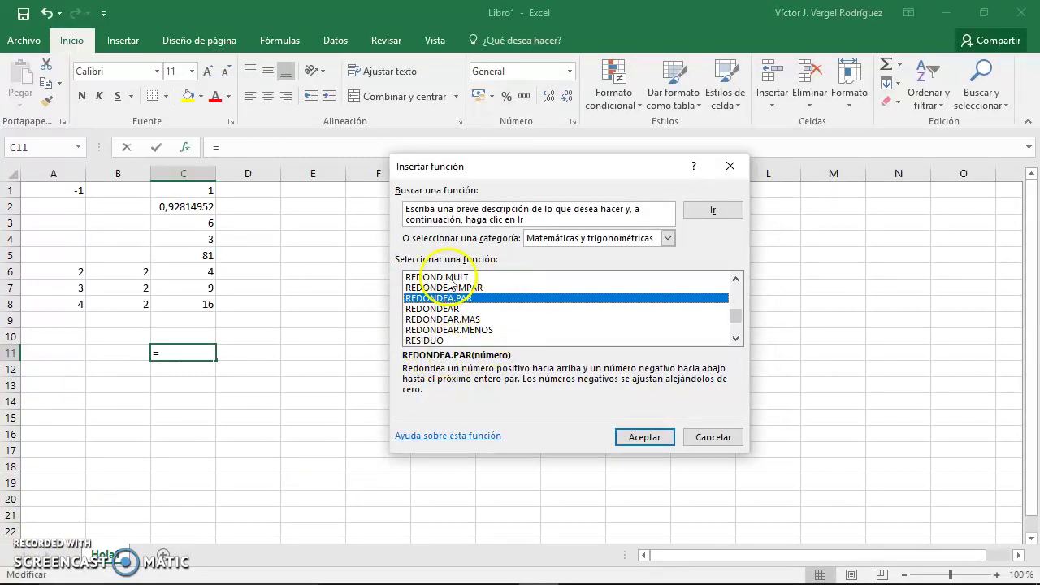
# Choose REDONDEA.IMPAR from Insertar función for cell C11
pyautogui.click(445, 288)
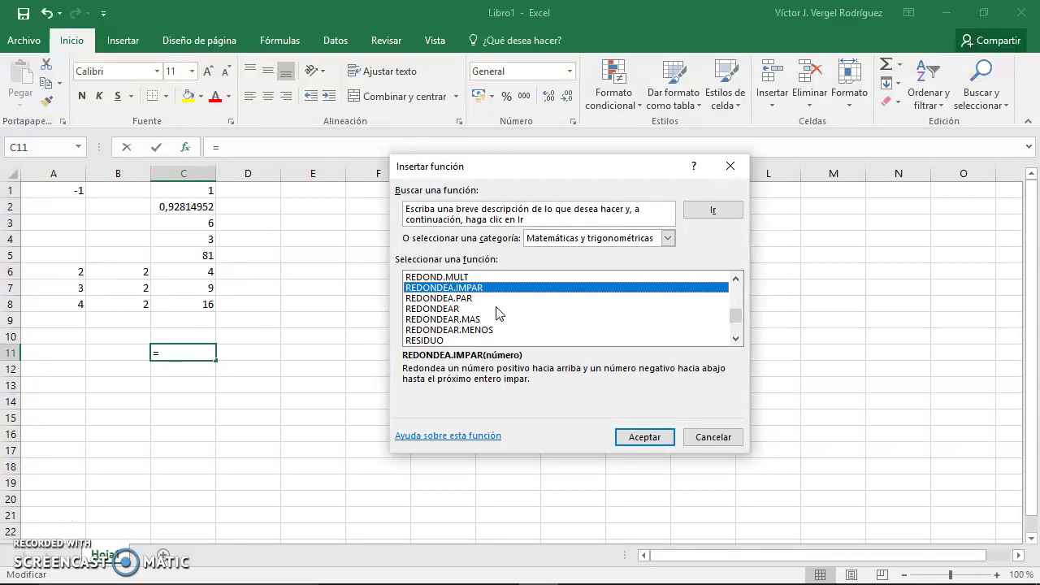
pyautogui.click(491, 290)
pyautogui.click(527, 386)
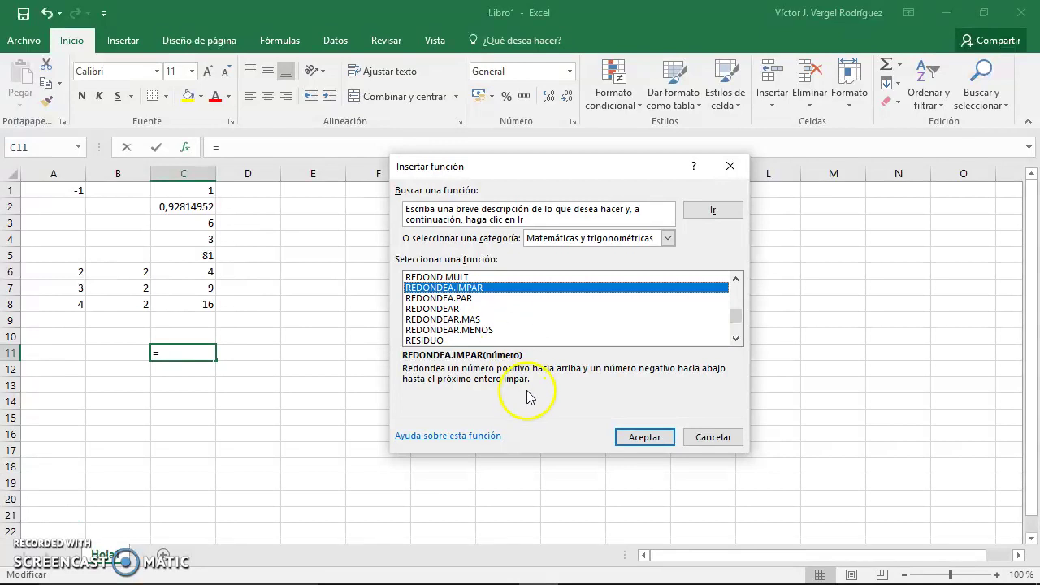
pyautogui.click(653, 440)
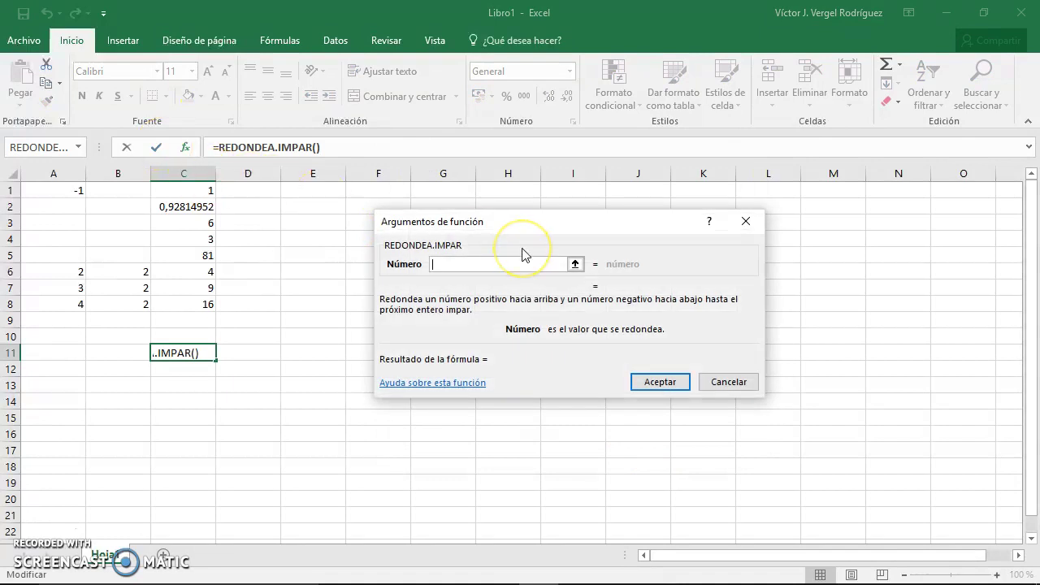
# Try Número 5,1 (previews 7) and 4,9 (previews 5), then cancel, leaving C11 empty
pyautogui.write('5,6')
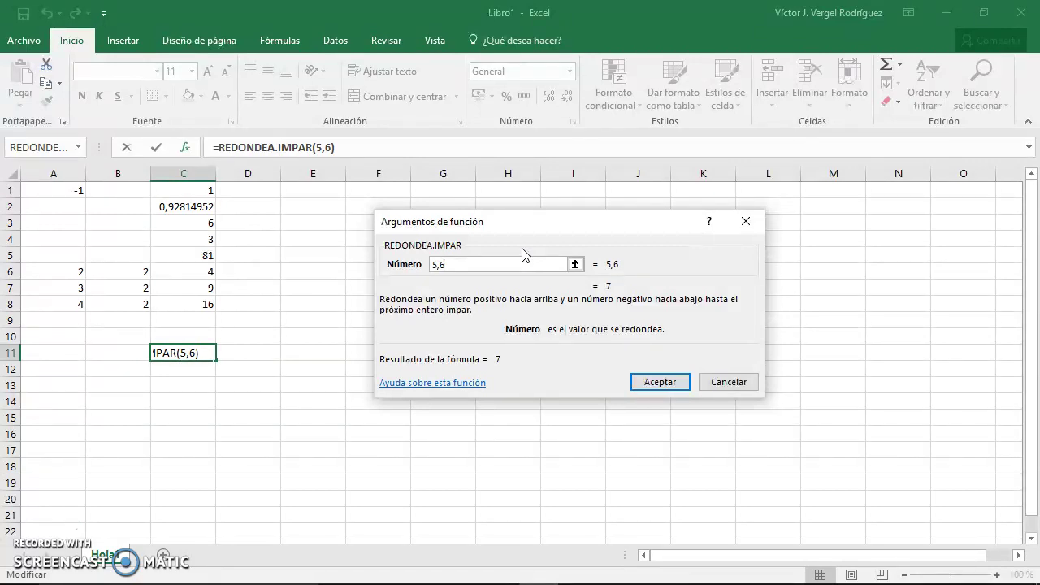
pyautogui.press('BackSpace')
pyautogui.write('1')
pyautogui.press('BackSpace')
pyautogui.press('BackSpace')
pyautogui.press('BackSpace')
pyautogui.write('4,9')
pyautogui.press('Escape')
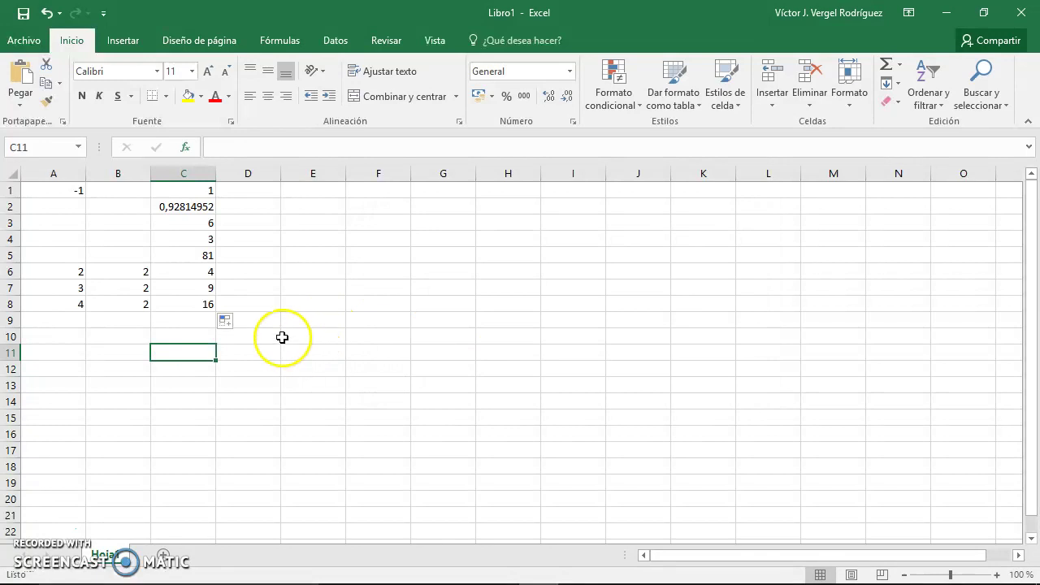
# Pick REDONDEAR.MAS for C11 after comparing it with REDONDEAR.MENOS
pyautogui.click(185, 148)
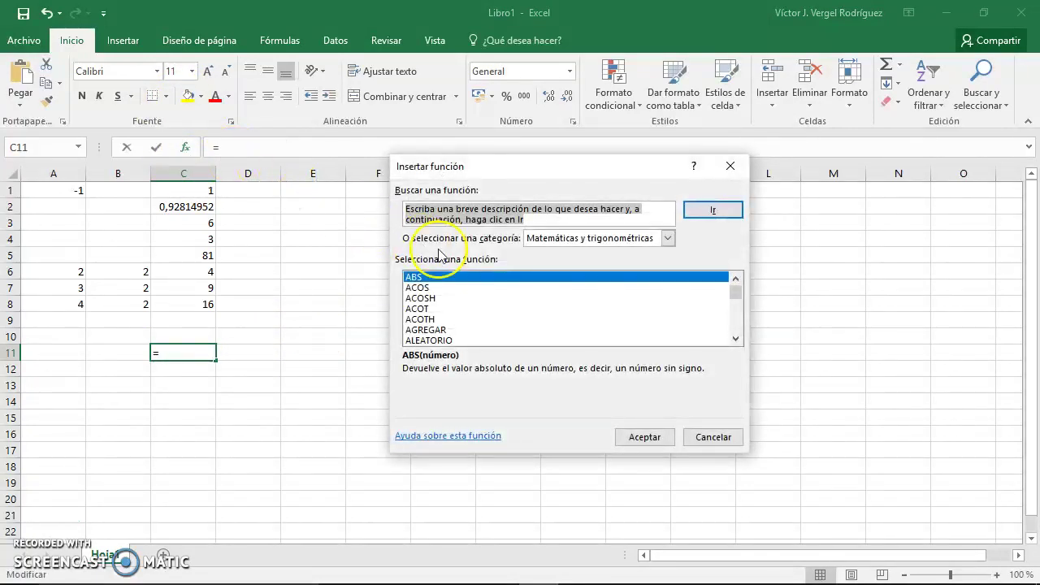
pyautogui.click(500, 312)
pyautogui.write('re')
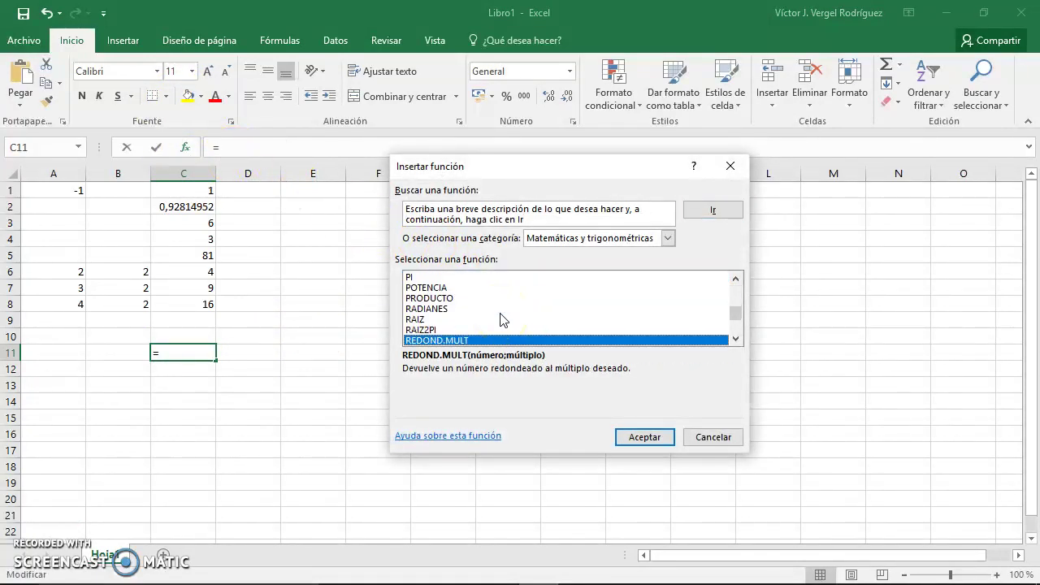
pyautogui.scroll(-1, 472, 301)
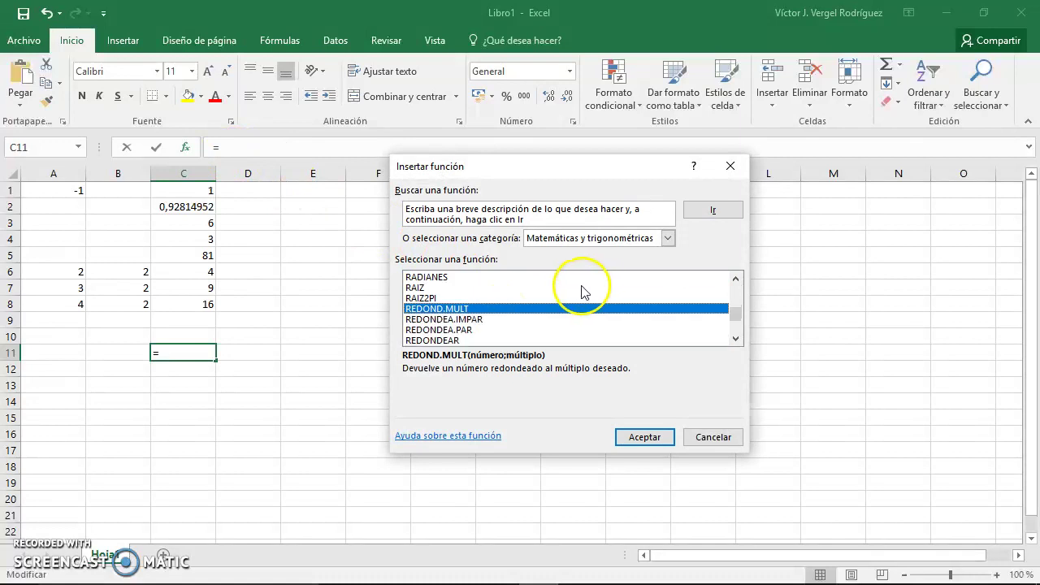
pyautogui.scroll(-1, 447, 288)
pyautogui.click(471, 329)
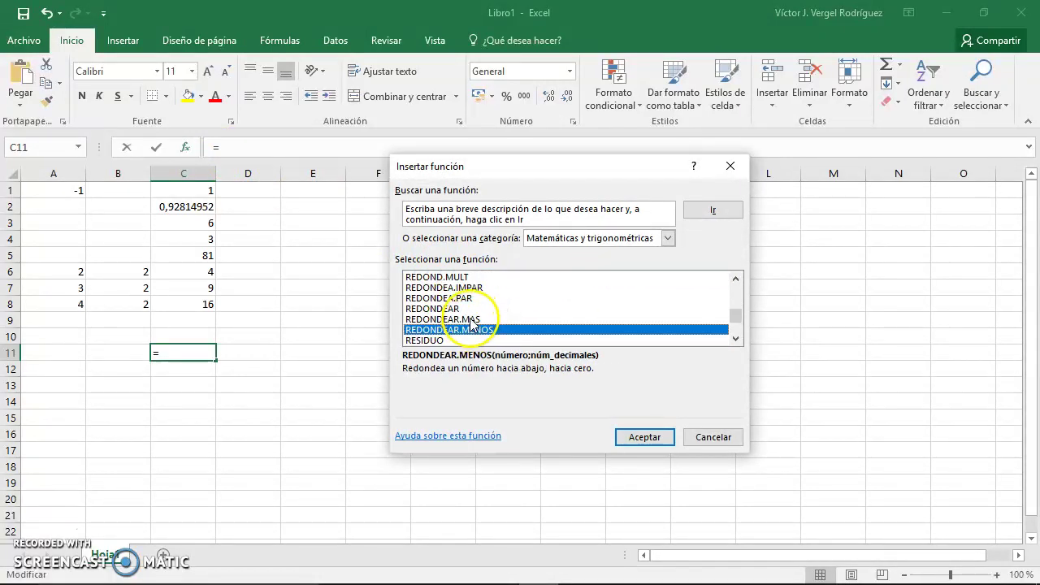
pyautogui.click(470, 320)
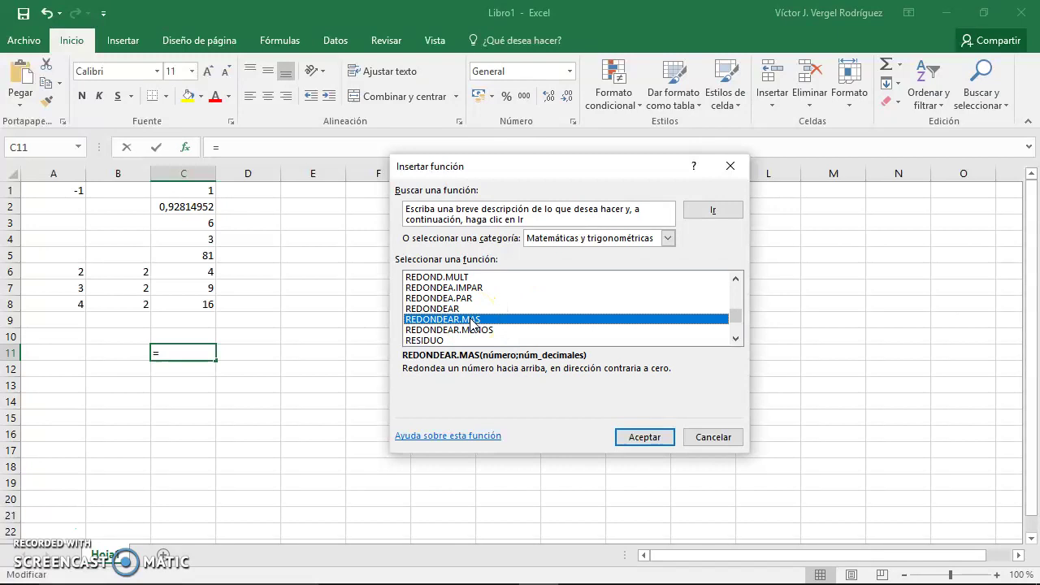
pyautogui.click(638, 439)
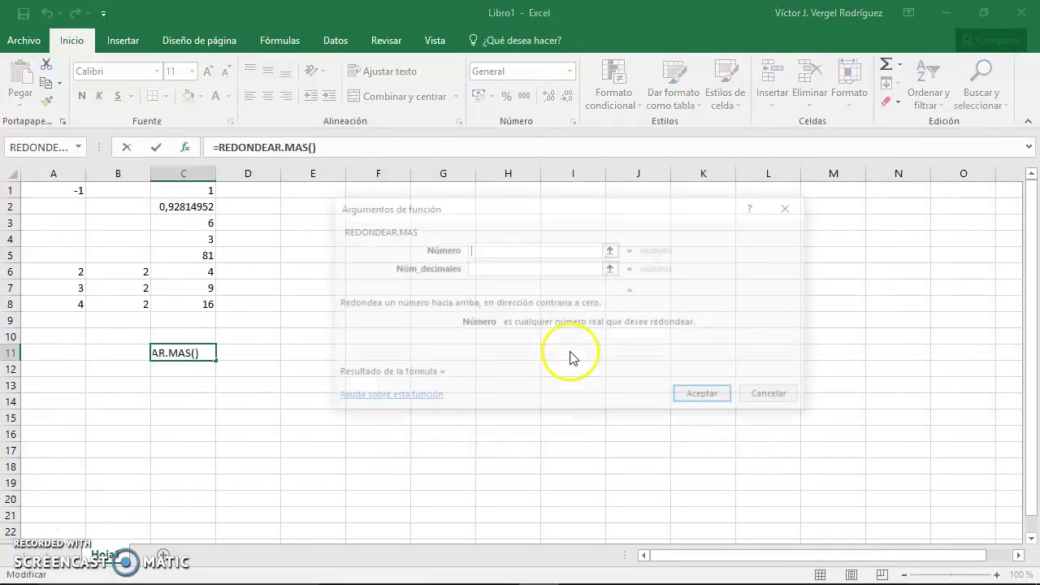
# Enter Número 5,84 and Núm_decimales 1, and confirm so C11 shows 5,9
pyautogui.write('5,')
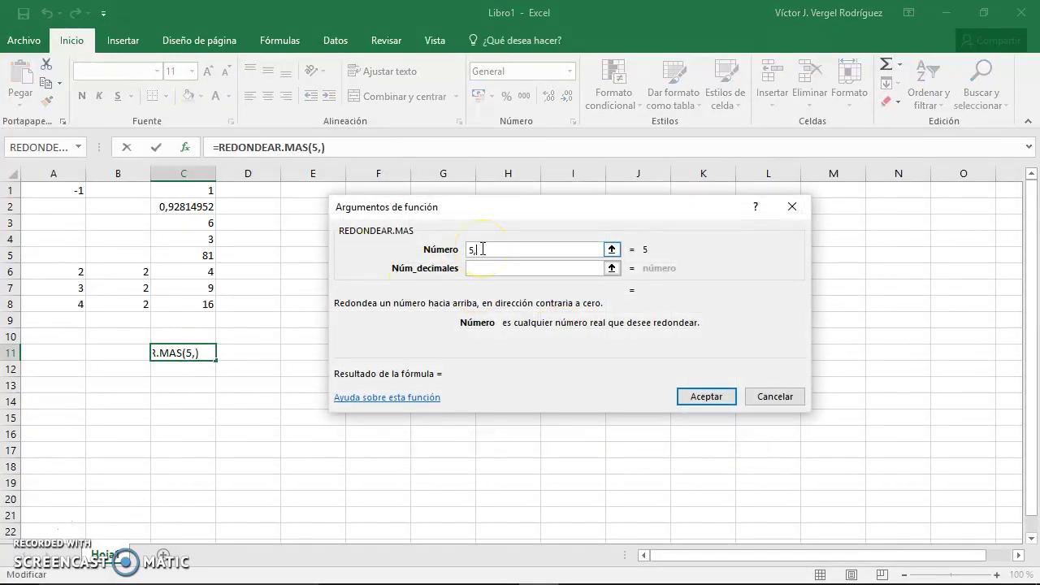
pyautogui.write('89')
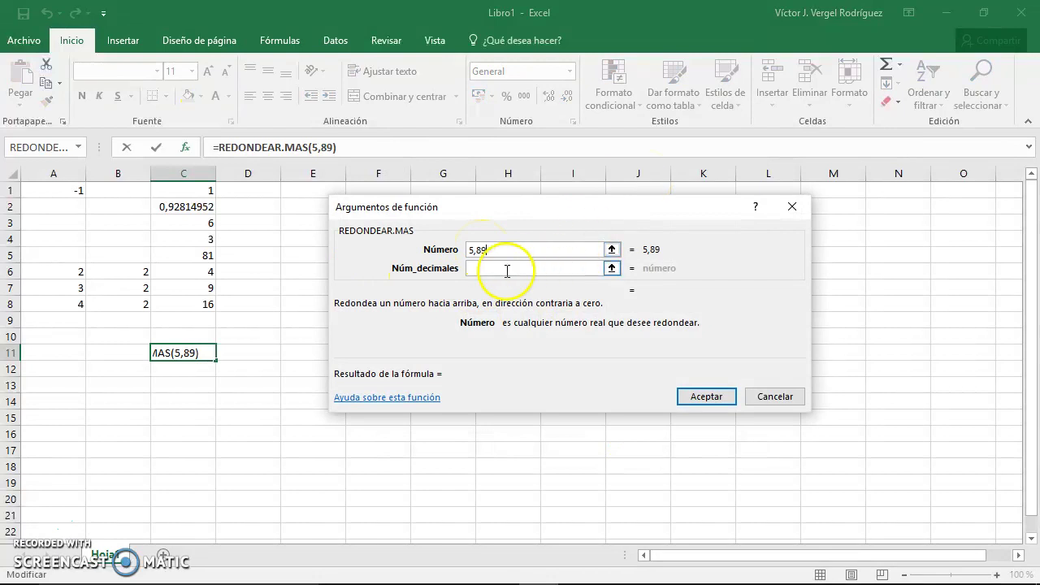
pyautogui.click(507, 269)
pyautogui.write('1')
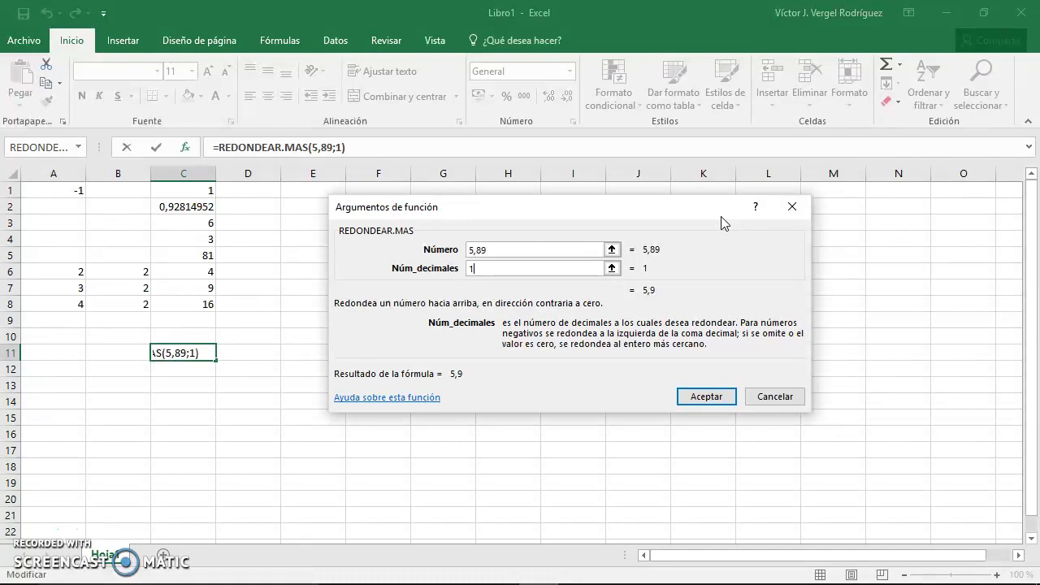
pyautogui.click(529, 250)
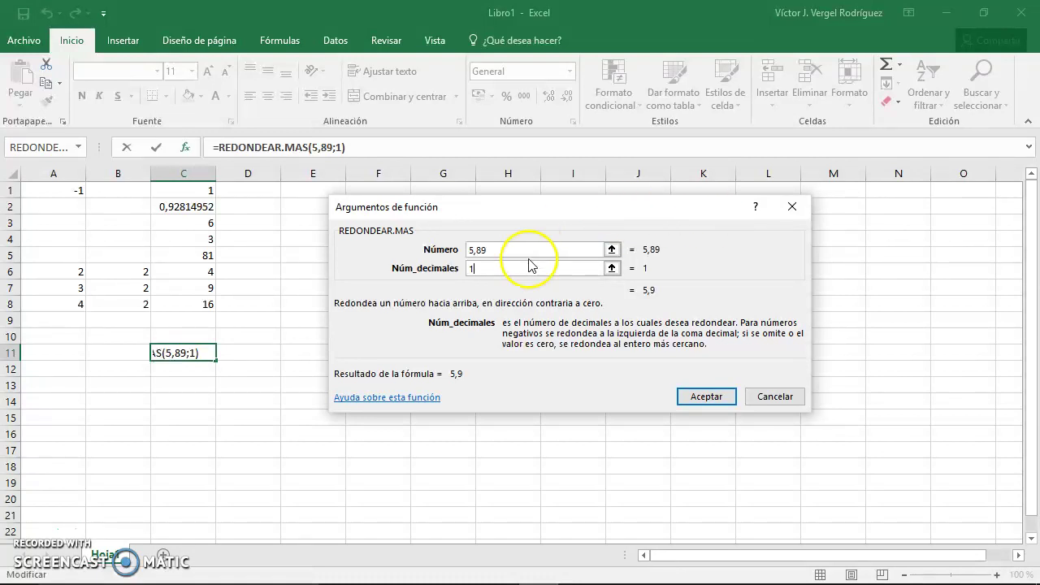
pyautogui.press('BackSpace')
pyautogui.write('4')
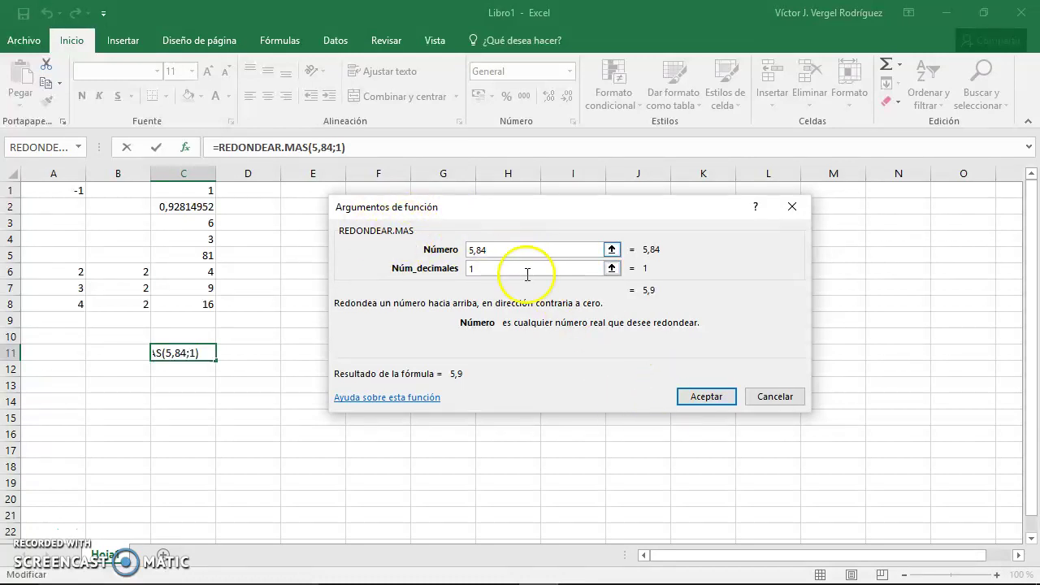
pyautogui.click(706, 397)
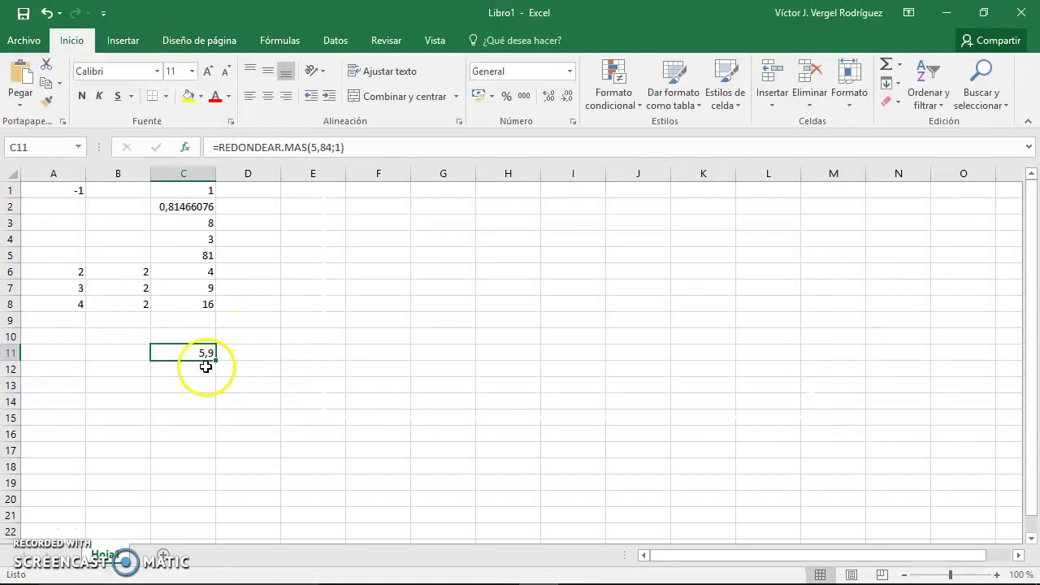
# Choose REDONDEAR.MENOS as the function for cell C12
pyautogui.click(206, 366)
pyautogui.click(187, 148)
pyautogui.click(477, 288)
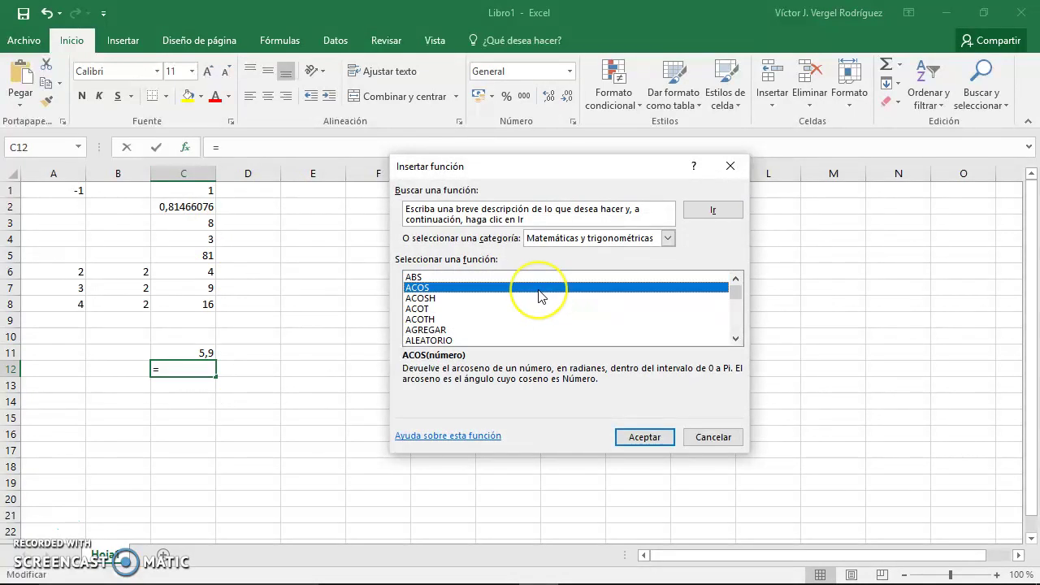
pyautogui.write('re')
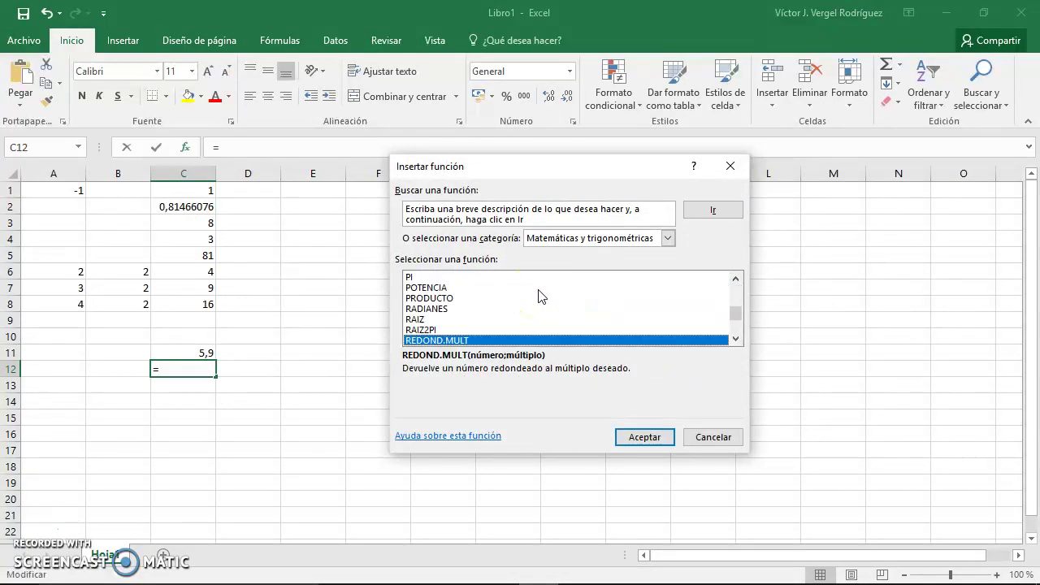
pyautogui.scroll(-2, 540, 296)
pyautogui.click(472, 330)
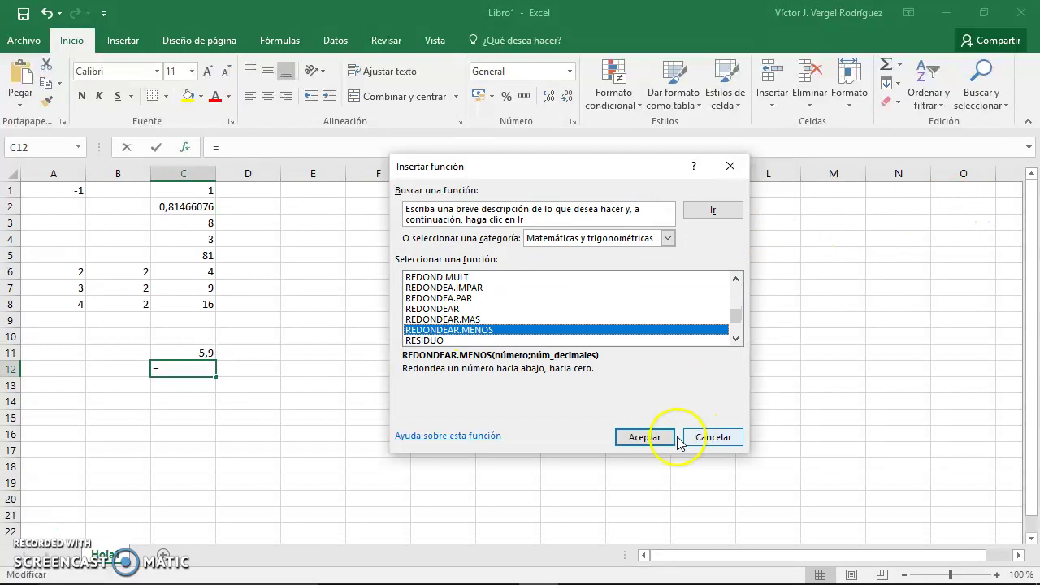
pyautogui.click(645, 436)
# Test Número 5,1 and 5,14 with 1 decimal, then select D1 on Hoja2
pyautogui.write('5,1')
pyautogui.press('Tab')
pyautogui.write('1')
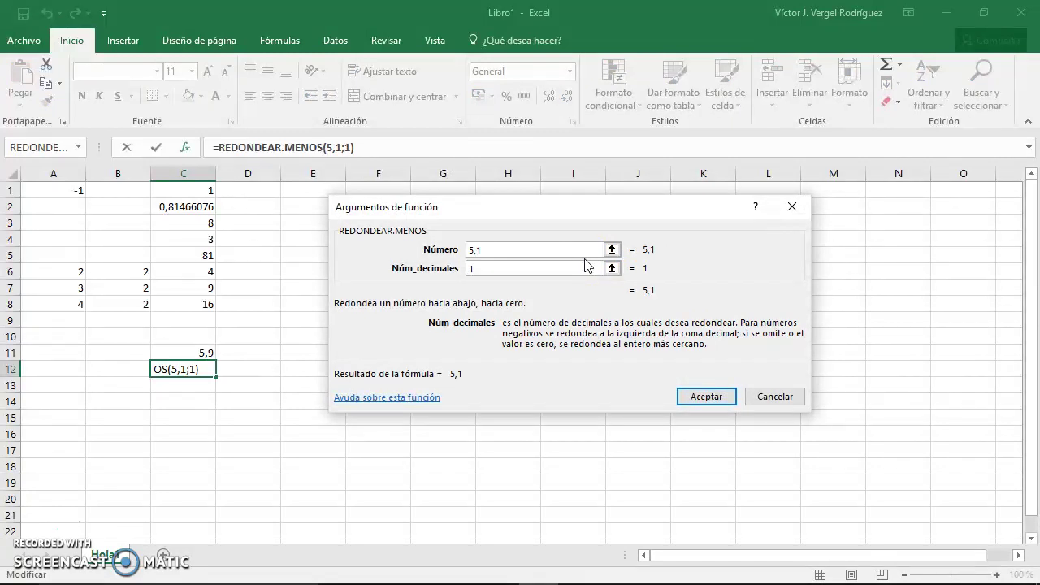
pyautogui.click(536, 253)
pyautogui.click(536, 252)
pyautogui.write('4')
pyautogui.click(551, 272)
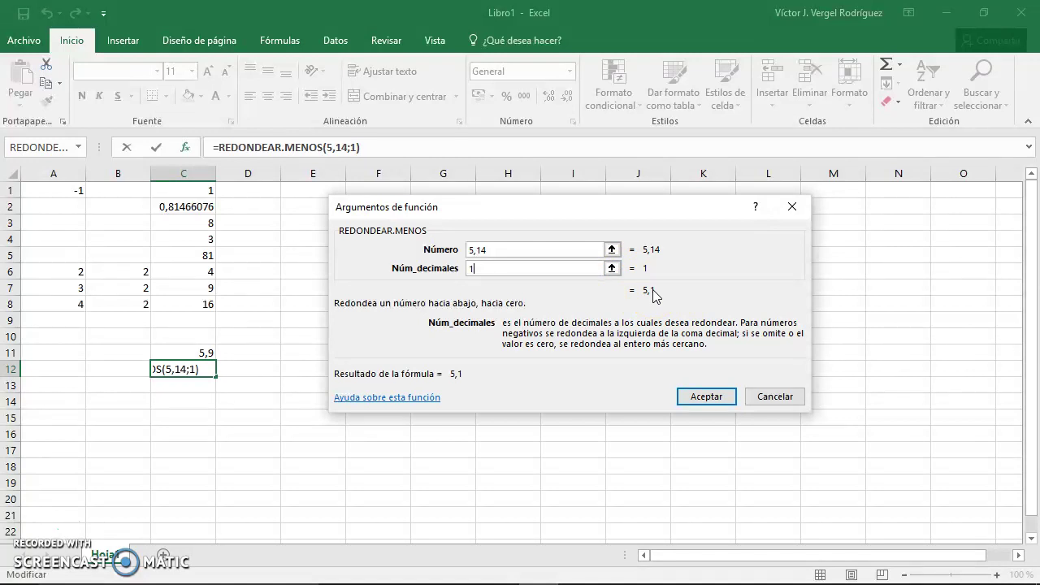
pyautogui.click(660, 250)
pyautogui.click(539, 253)
pyautogui.press('BackSpace')
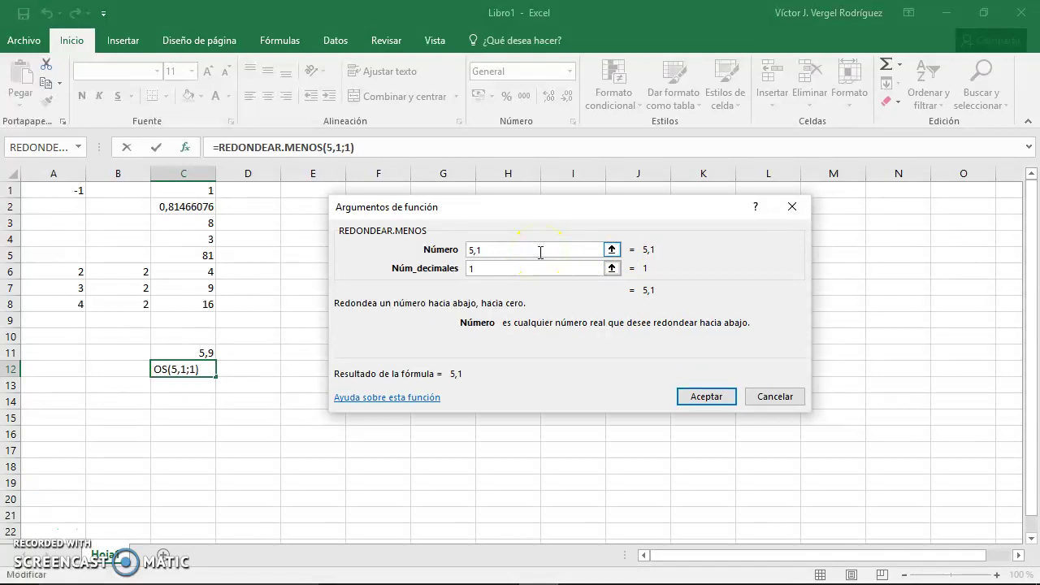
pyautogui.write('8')
pyautogui.click(529, 268)
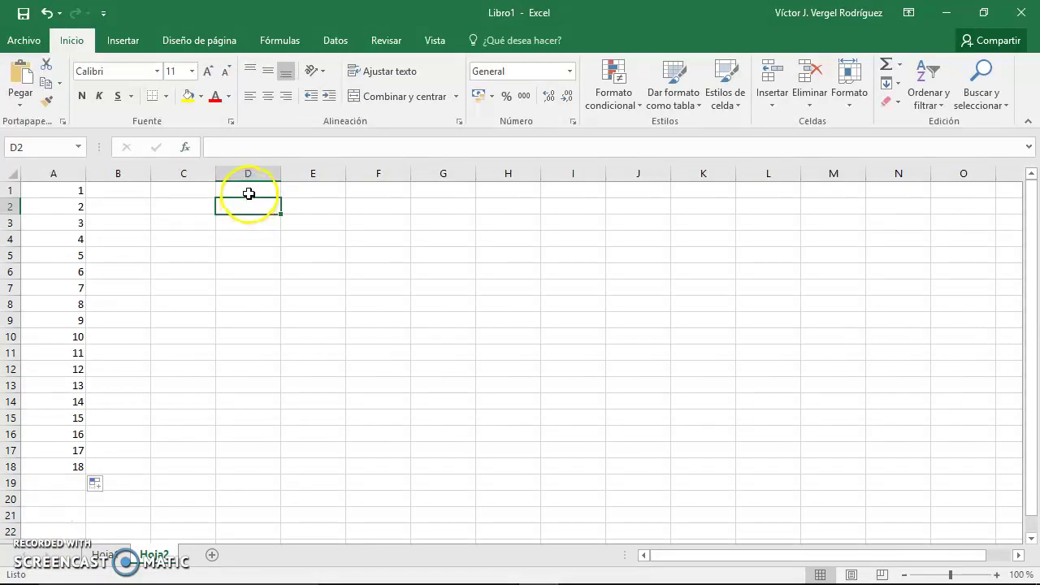
pyautogui.click(249, 191)
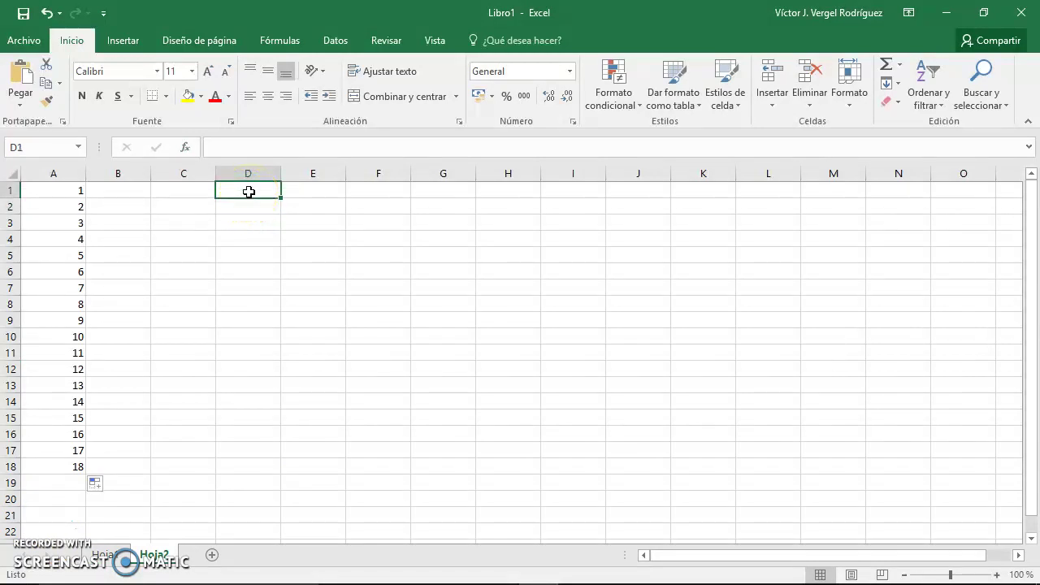
# Choose SUMAR.SI as the function for cell D1
pyautogui.click(186, 147)
pyautogui.click(598, 251)
pyautogui.press('s')
pyautogui.scroll(-1, 586, 266)
pyautogui.scroll(-1, 587, 267)
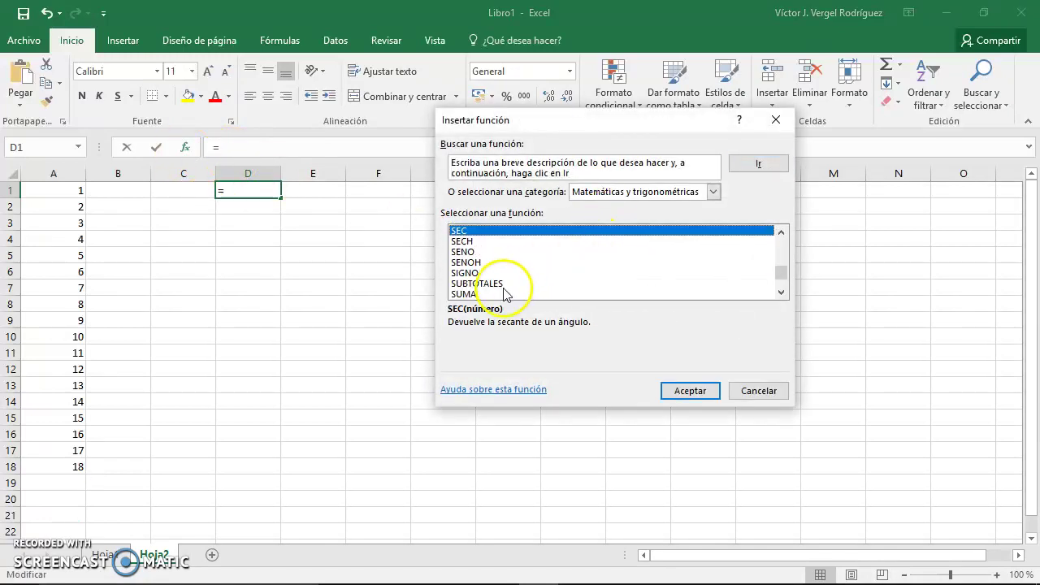
pyautogui.click(495, 293)
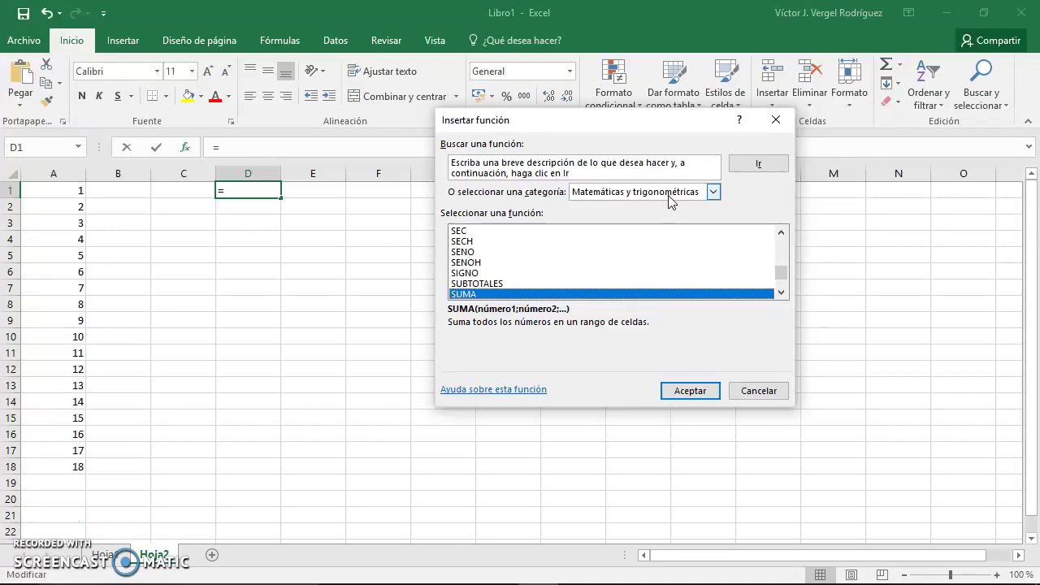
pyautogui.scroll(-1, 488, 236)
pyautogui.scroll(-1, 533, 280)
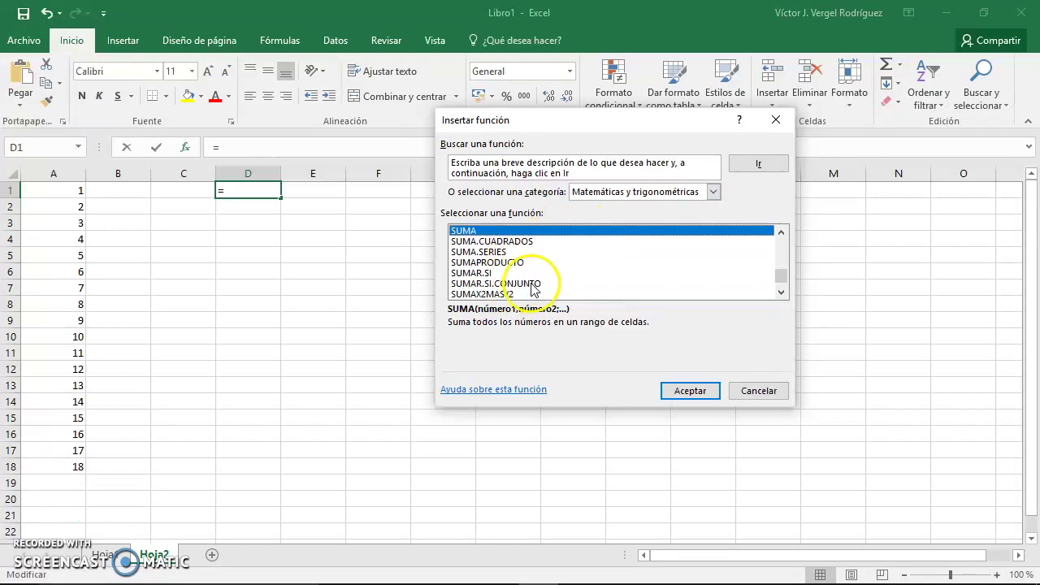
pyautogui.click(517, 275)
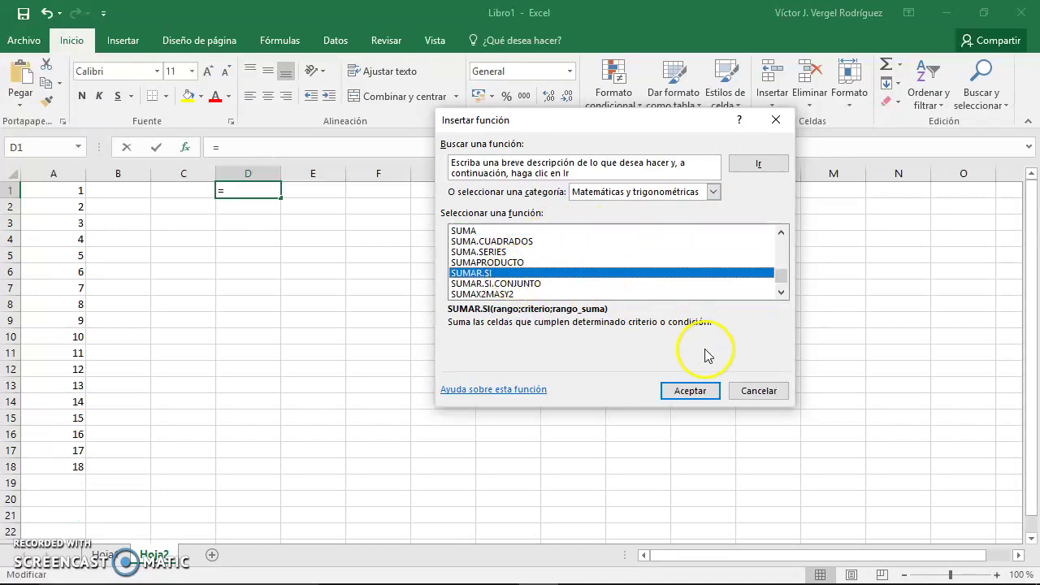
pyautogui.click(699, 395)
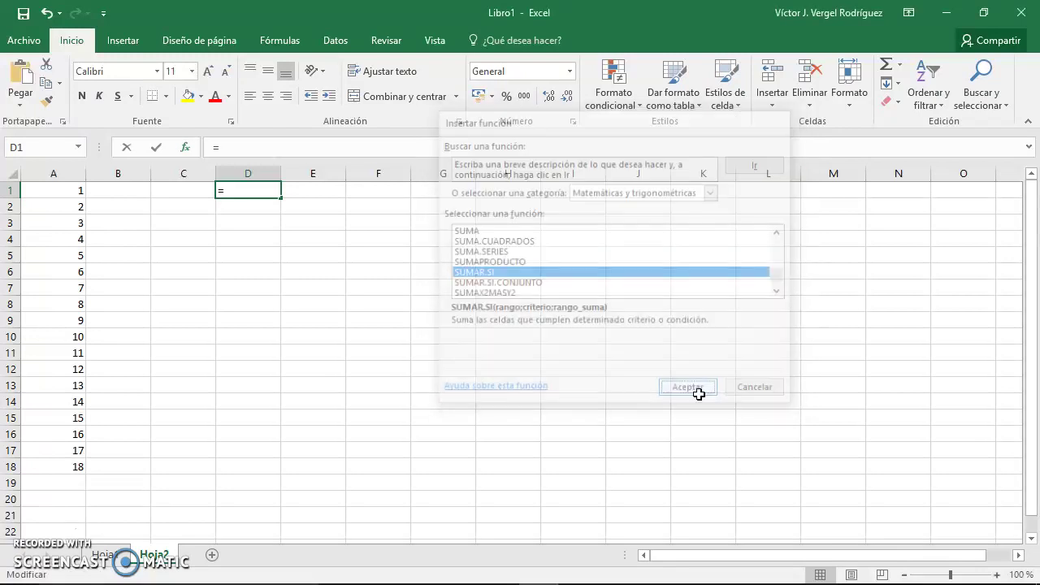
# Set Rango to A1:A18 and Criterio to >16, previewing 35
pyautogui.moveTo(485, 146); pyautogui.dragTo(439, 195)
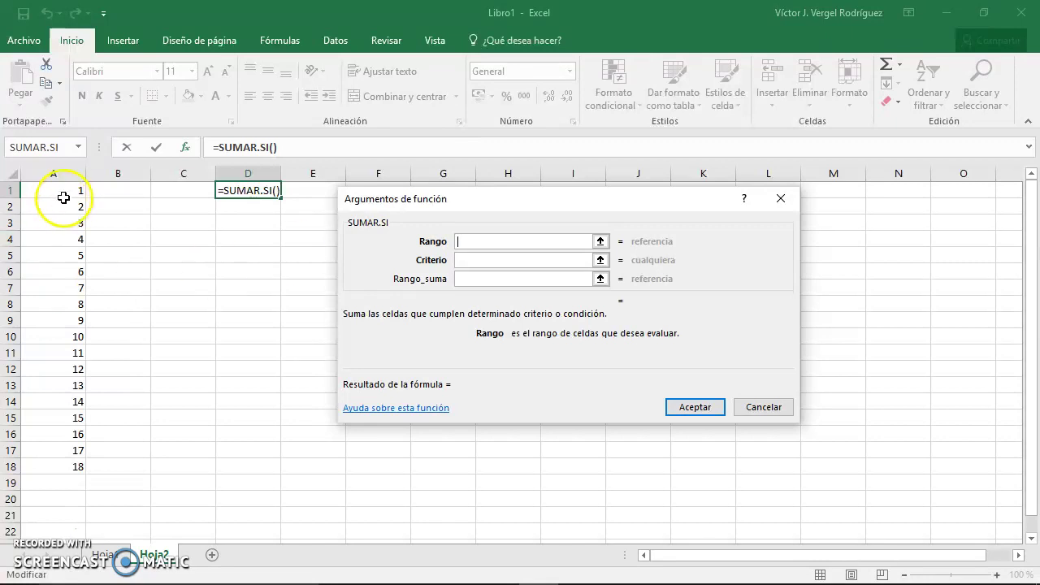
pyautogui.moveTo(66, 194); pyautogui.dragTo(78, 474)
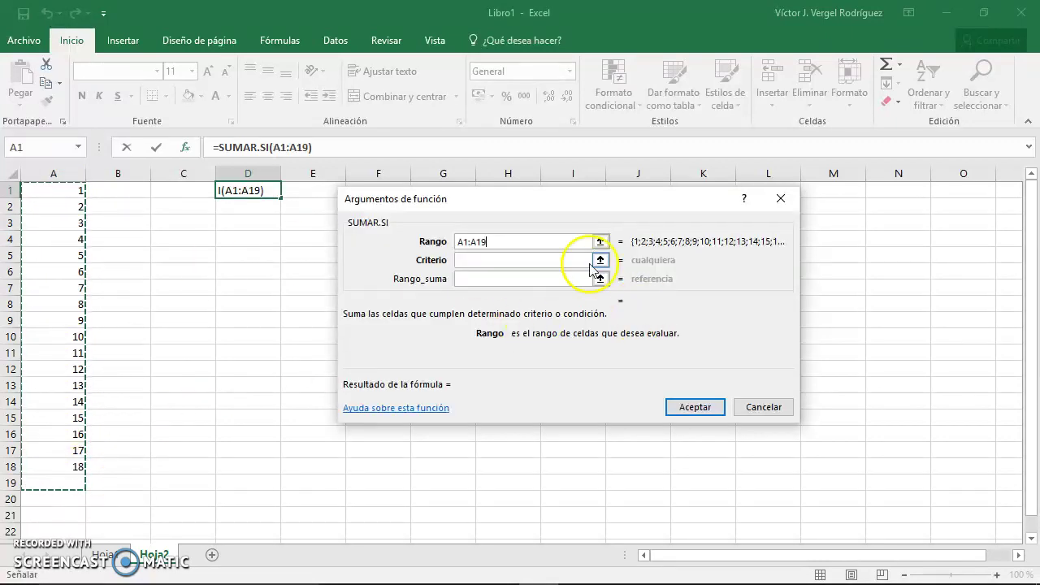
pyautogui.click(601, 241)
pyautogui.moveTo(71, 192)
pyautogui.mouseDown()
pyautogui.moveTo(133, 418)
pyautogui.moveTo(62, 472)
pyautogui.mouseUp()
pyautogui.moveTo(432, 223); pyautogui.dragTo(241, 216)
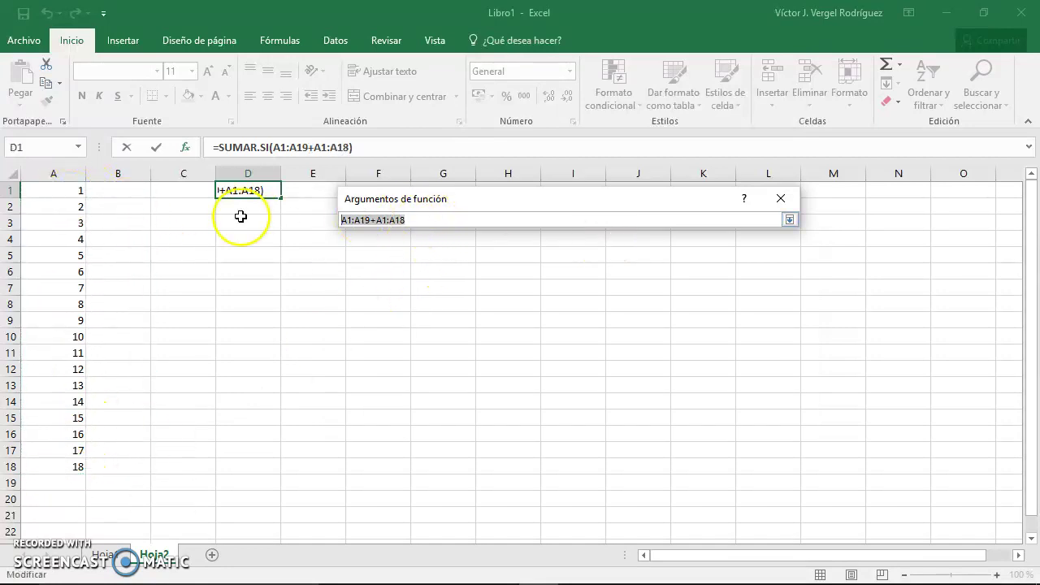
pyautogui.press('BackSpace')
pyautogui.click(76, 188)
pyautogui.moveTo(77, 188); pyautogui.dragTo(77, 470)
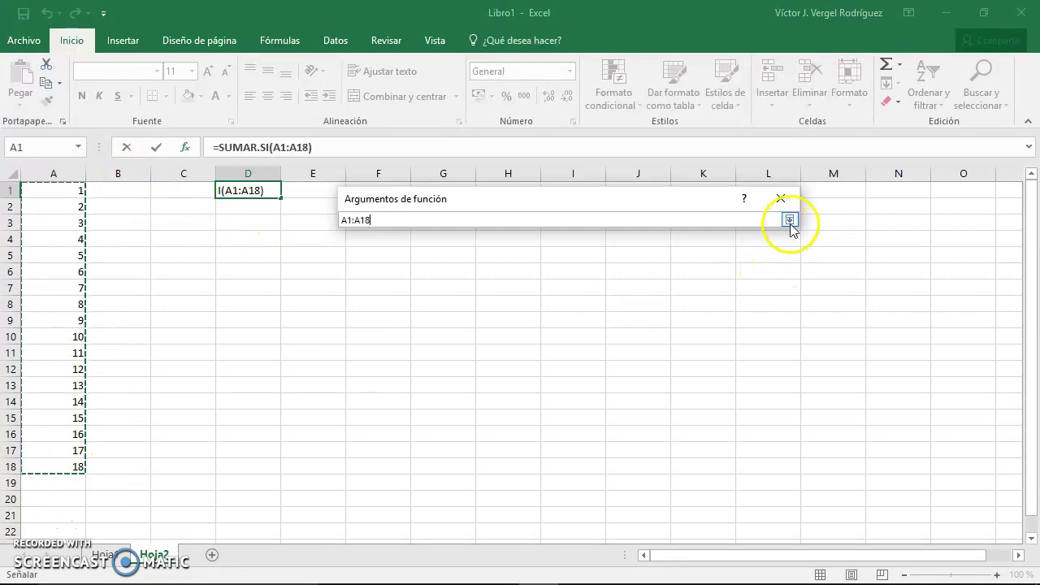
pyautogui.click(789, 219)
pyautogui.click(483, 261)
pyautogui.write('>16')
pyautogui.click(509, 237)
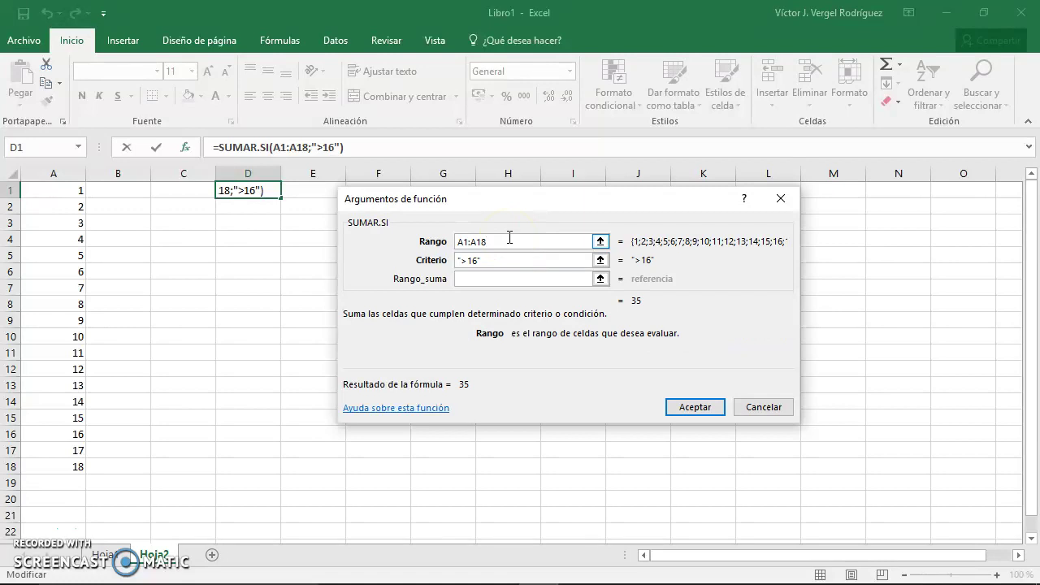
# Set Rango_suma to B1:B18 so the SUMAR.SI previews 3
pyautogui.press('super+plus')
pyautogui.press('super+plus')
pyautogui.press('super+plus')
pyautogui.press('super+plus')
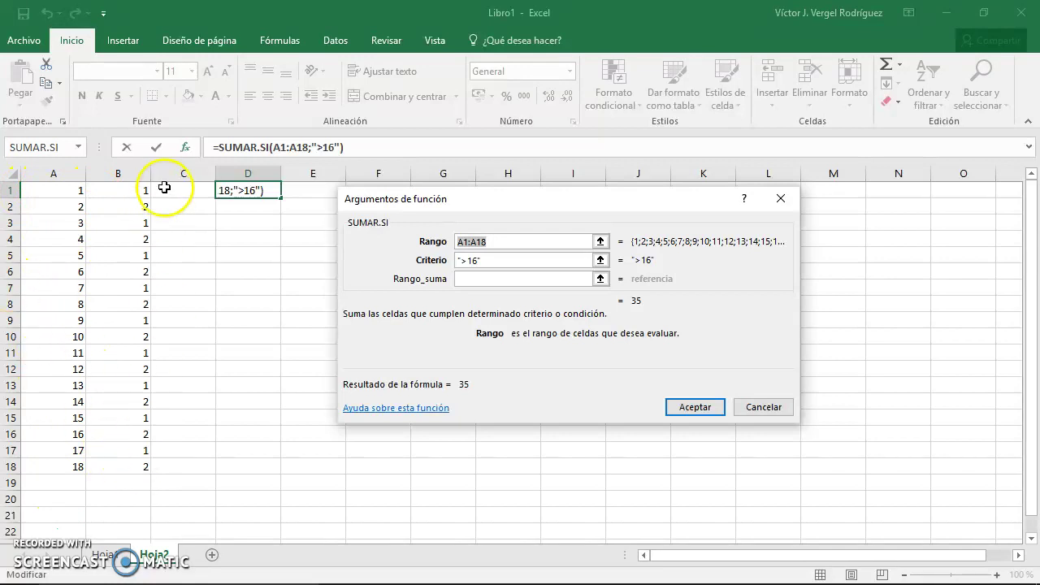
pyautogui.click(482, 277)
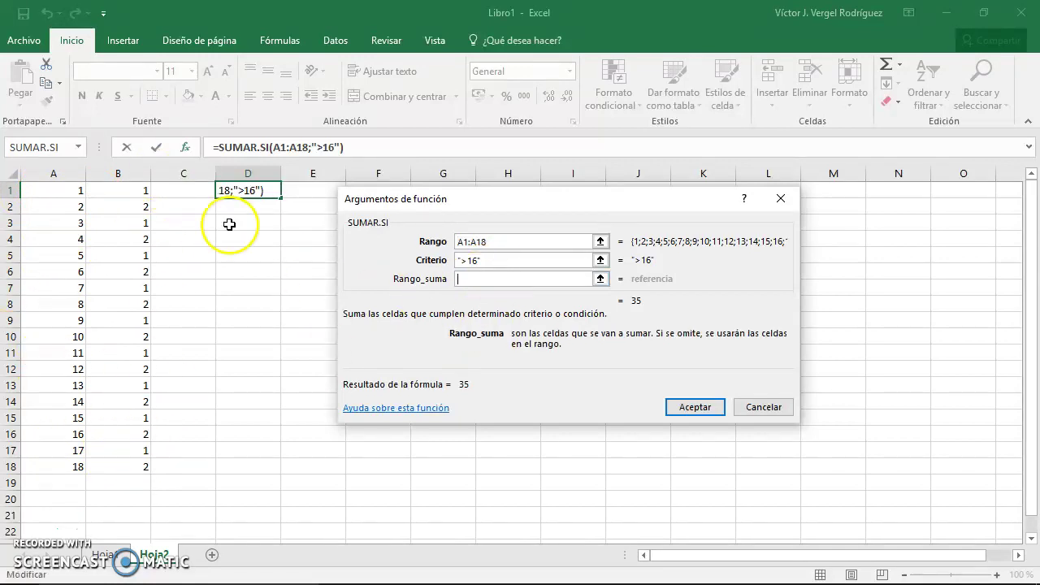
pyautogui.moveTo(136, 193); pyautogui.dragTo(139, 472)
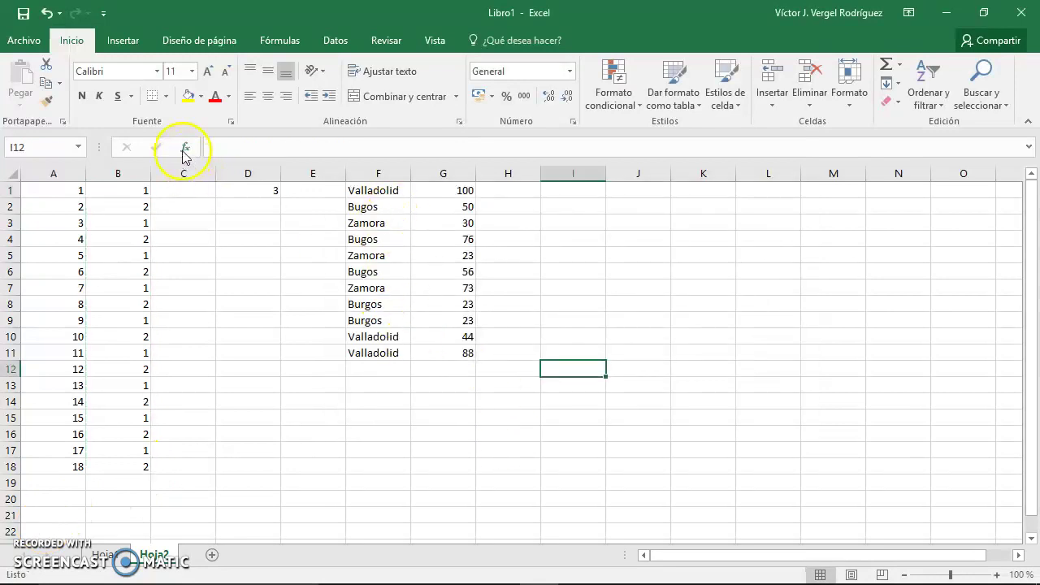
# Choose SUMAR.SI as the function for cell I12
pyautogui.click(186, 149)
pyautogui.click(480, 321)
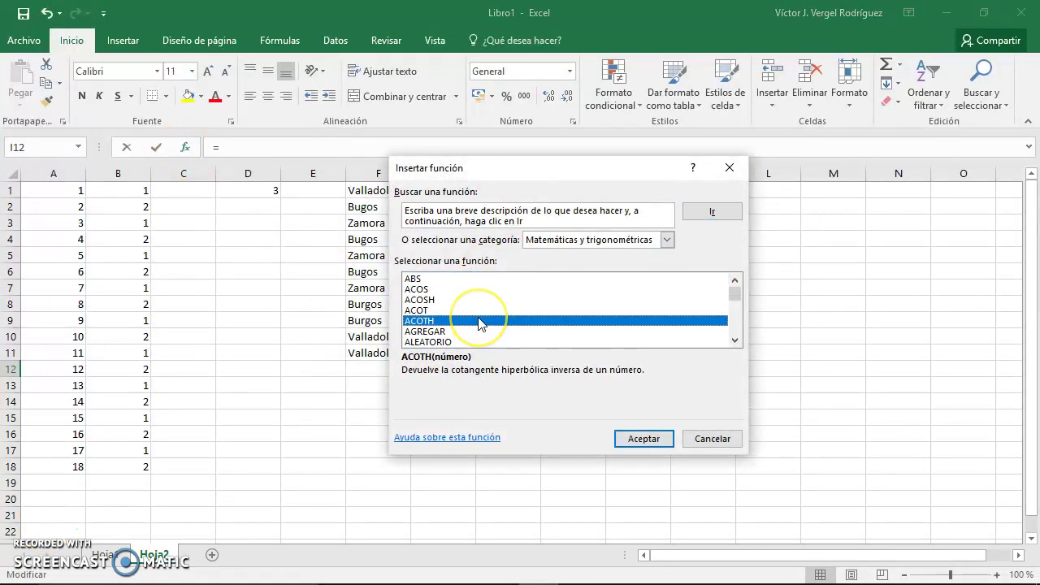
pyautogui.write('sum')
pyautogui.scroll(-1, 475, 328)
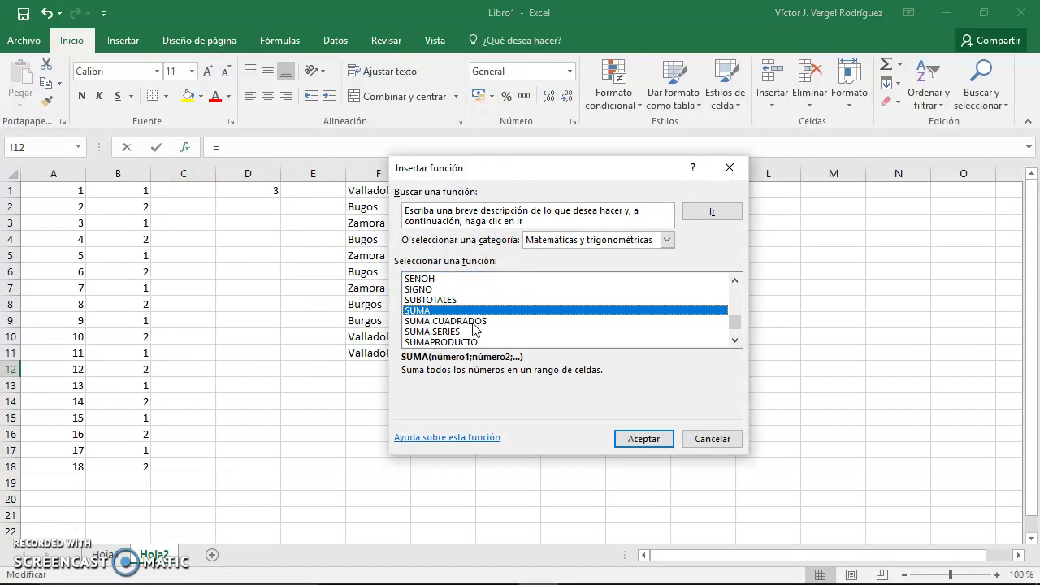
pyautogui.scroll(-1, 476, 327)
pyautogui.click(457, 321)
pyautogui.click(642, 439)
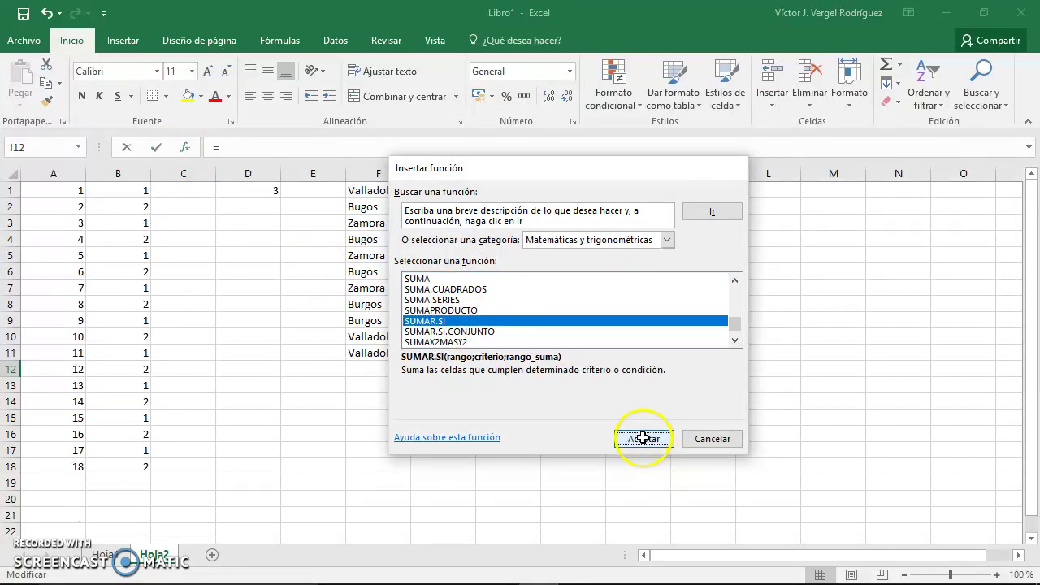
# Set Rango F1:F11, Criterio Valladolid, Rango_suma G1:G11 and confirm, giving 232
pyautogui.moveTo(476, 204)
pyautogui.mouseDown()
pyautogui.moveTo(740, 233)
pyautogui.moveTo(752, 141)
pyautogui.mouseUp()
pyautogui.moveTo(379, 190); pyautogui.dragTo(376, 354)
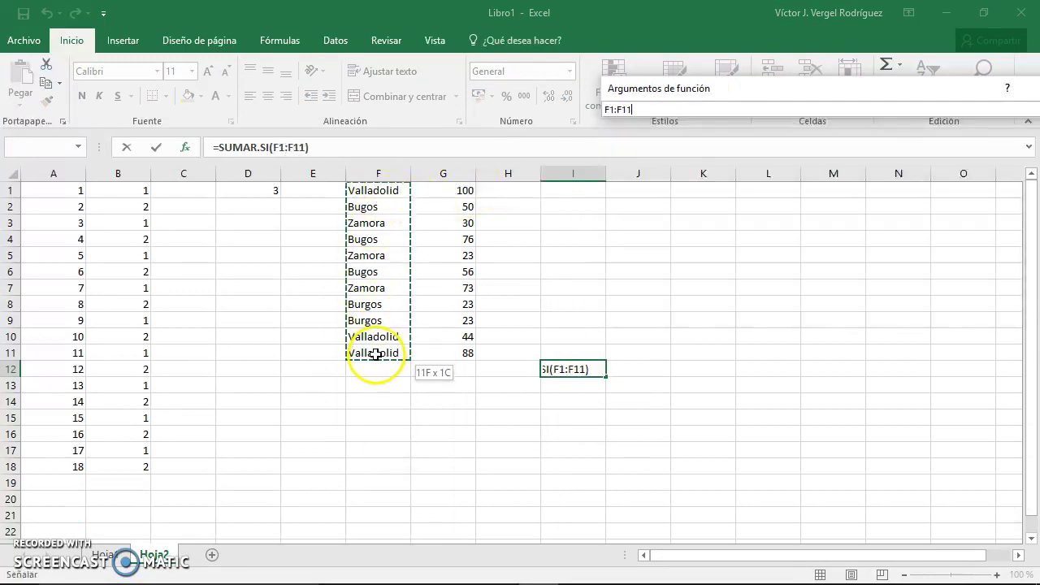
pyautogui.click(732, 150)
pyautogui.write('Valladolid')
pyautogui.click(788, 170)
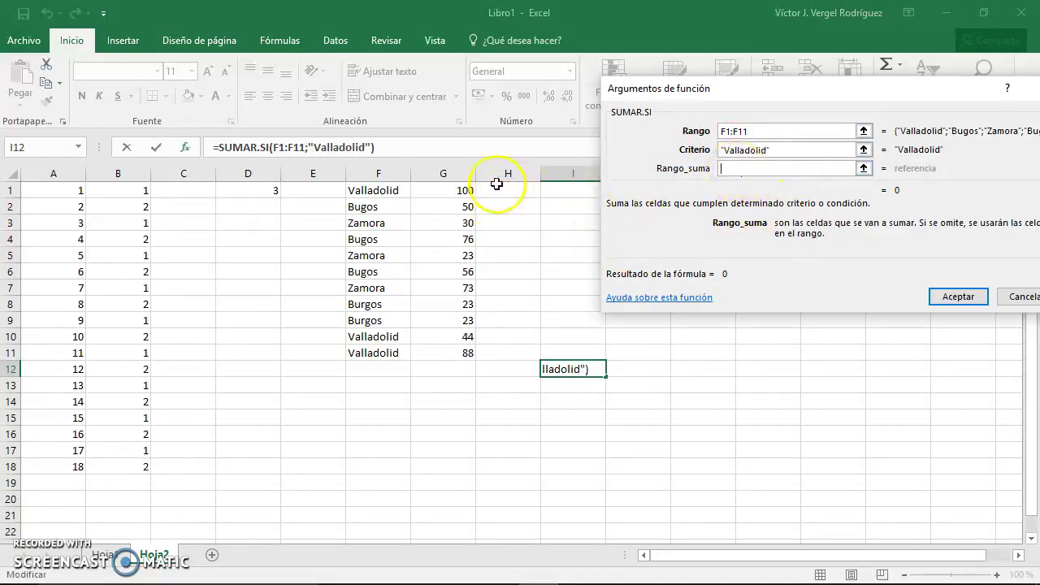
pyautogui.moveTo(463, 190); pyautogui.dragTo(448, 353)
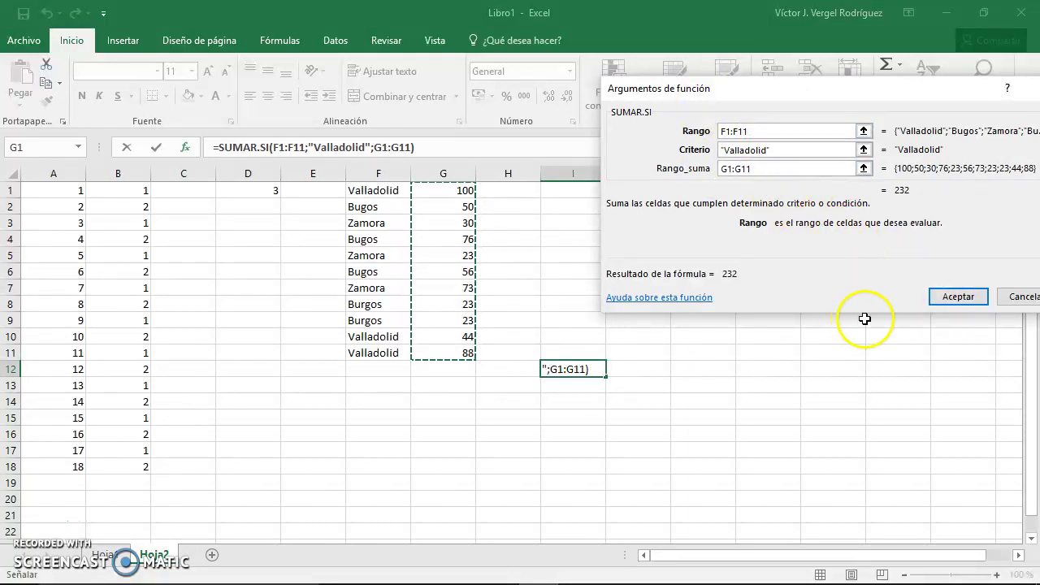
pyautogui.click(958, 297)
pyautogui.click(437, 189)
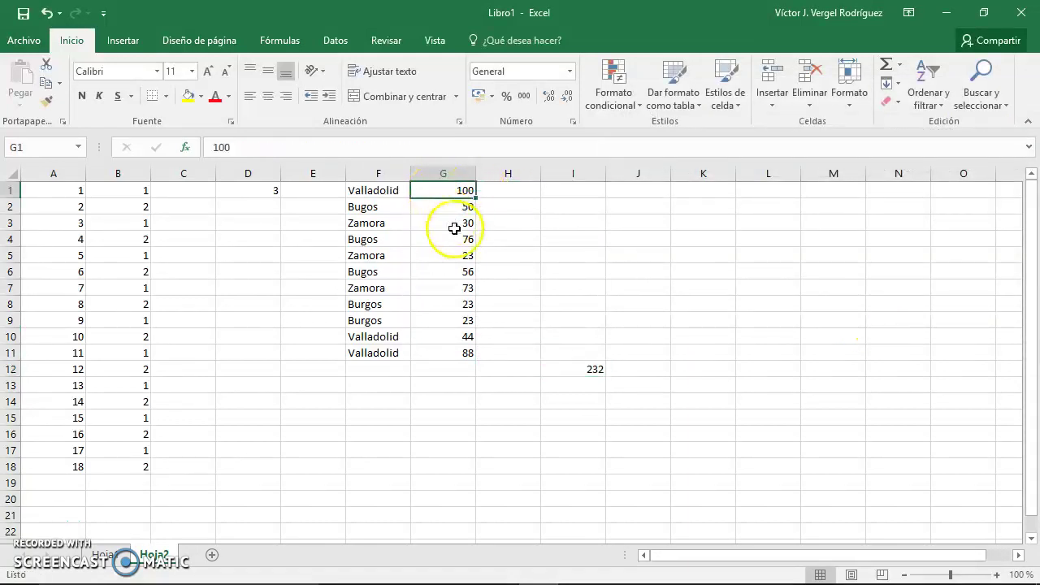
# Check G1, G10 and G11 total 232, then add ', =' after '>=' in Word
pyautogui.keyDown('ctrl'); pyautogui.click(455, 335); pyautogui.keyUp('ctrl')
pyautogui.keyDown('ctrl'); pyautogui.click(462, 351); pyautogui.keyUp('ctrl')
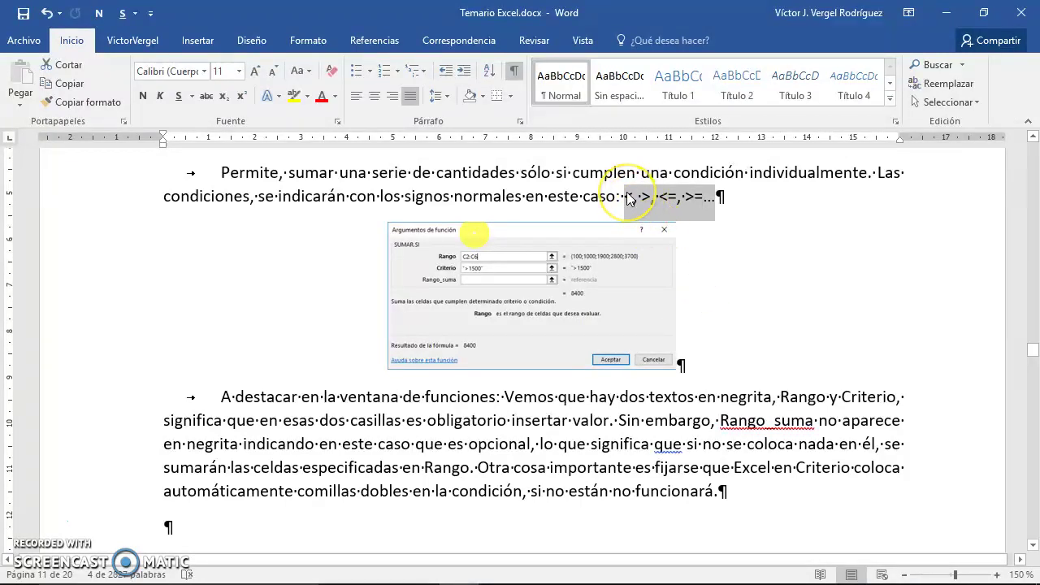
pyautogui.moveTo(631, 199); pyautogui.dragTo(670, 213)
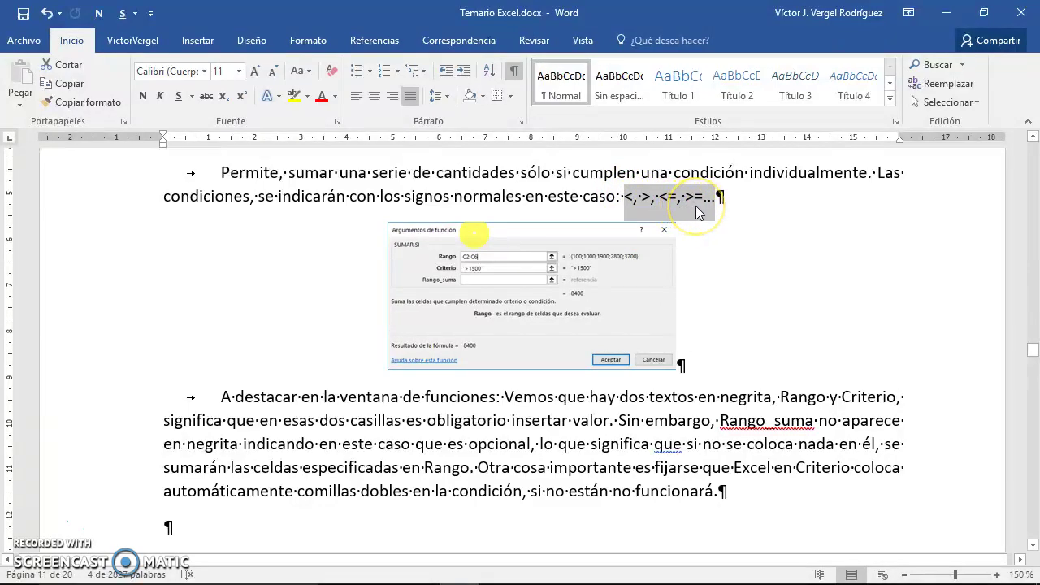
pyautogui.click(797, 472)
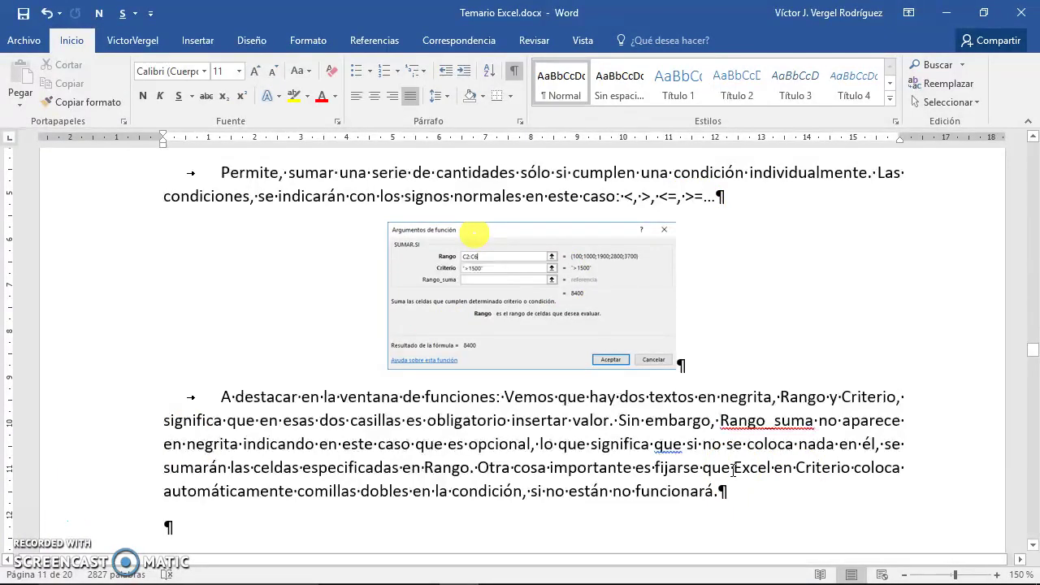
pyautogui.click(703, 196)
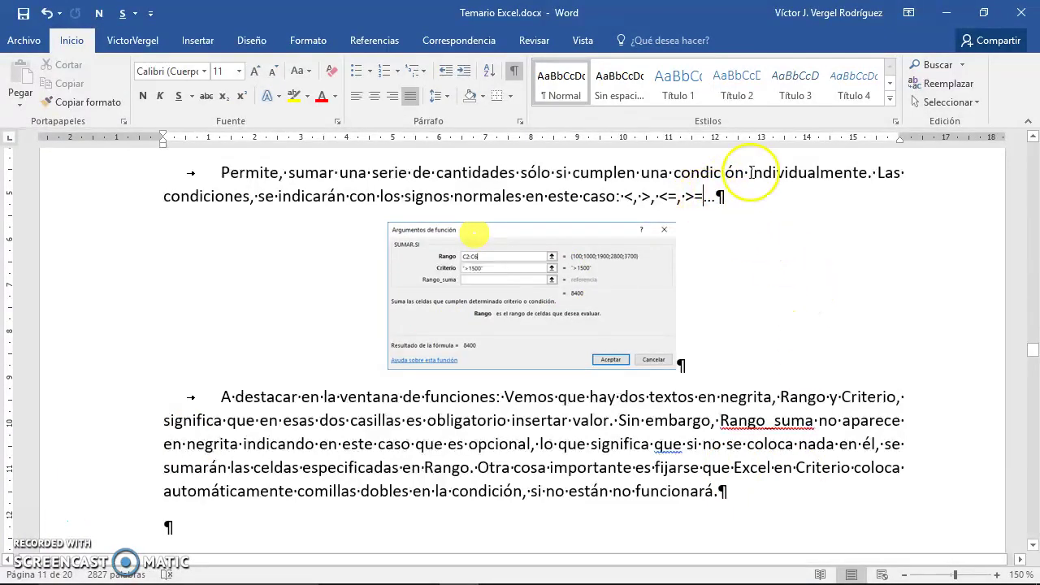
pyautogui.write(', =')
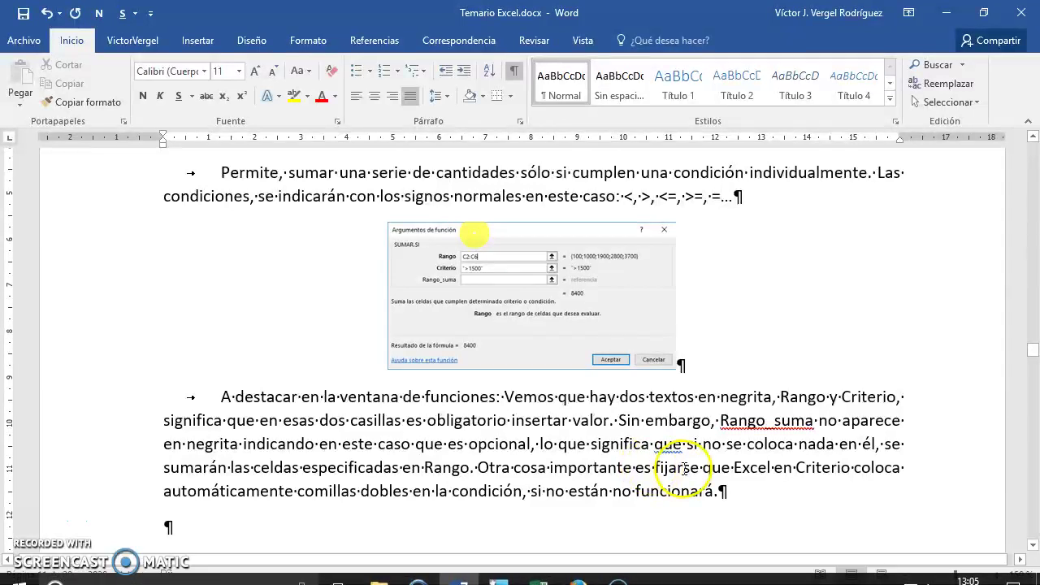
# Underline the sentence ending in 'condición' about Excel adding quotes to the criterion
pyautogui.moveTo(734, 469); pyautogui.dragTo(752, 491)
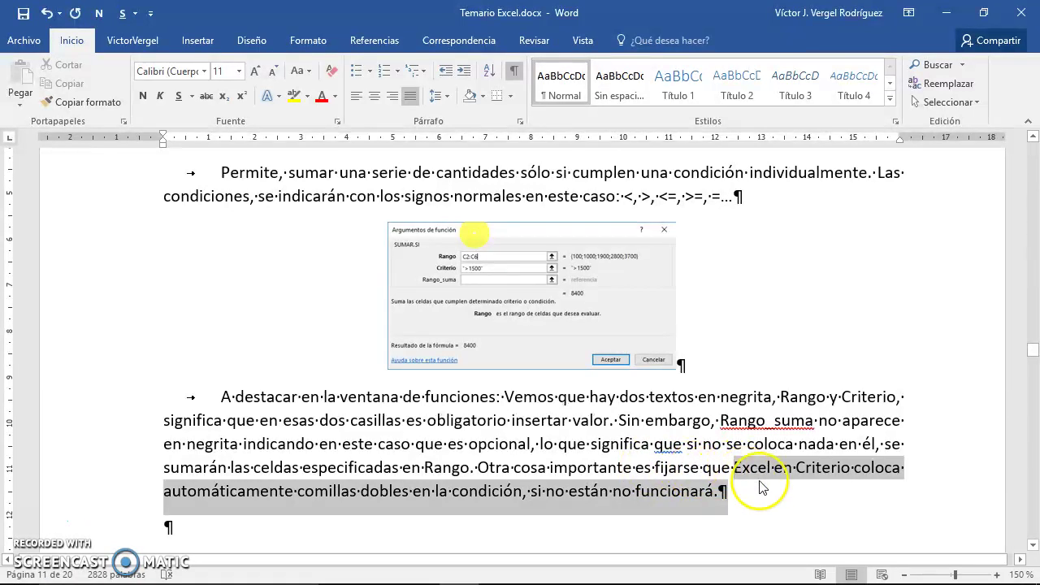
pyautogui.moveTo(470, 492); pyautogui.dragTo(470, 492)
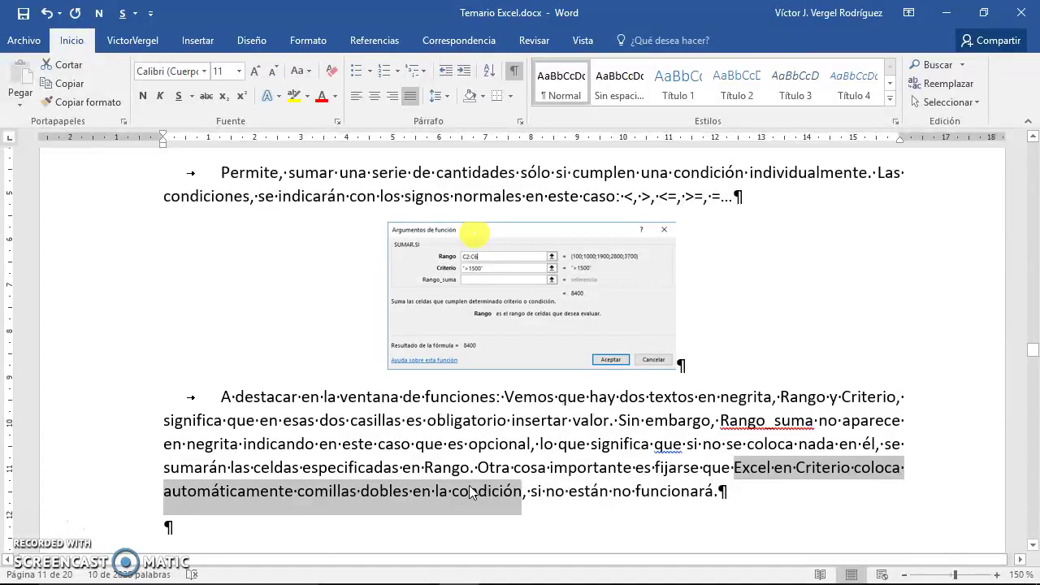
pyautogui.click(179, 103)
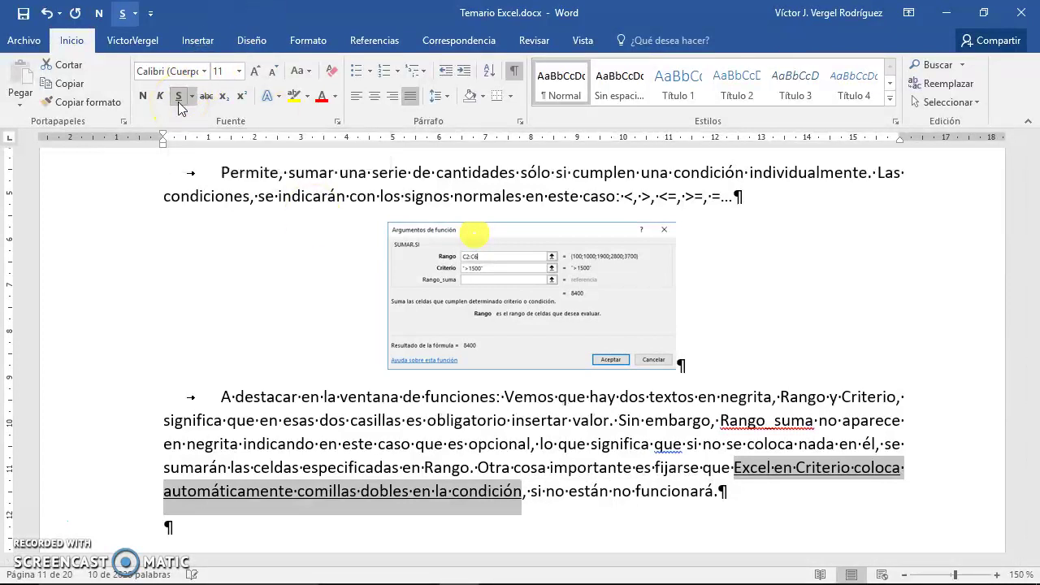
pyautogui.click(567, 492)
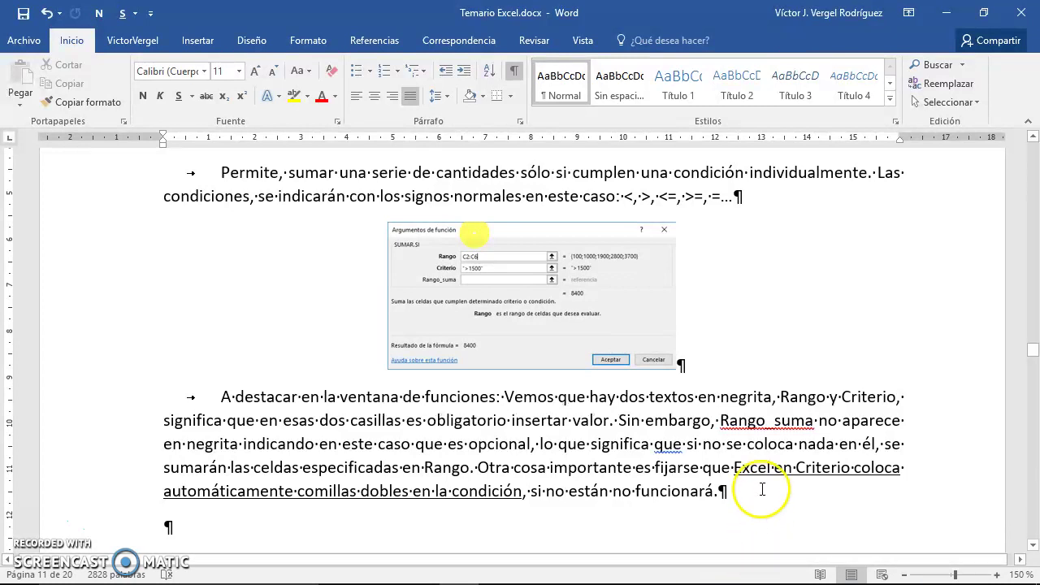
pyautogui.scroll(-3, 759, 488)
pyautogui.click(308, 407)
# In Excel, review I12's SUMAR.SI arguments (criterion Valladolid, result 232) and close unchanged
pyautogui.hotkey('alt', 'Tab')
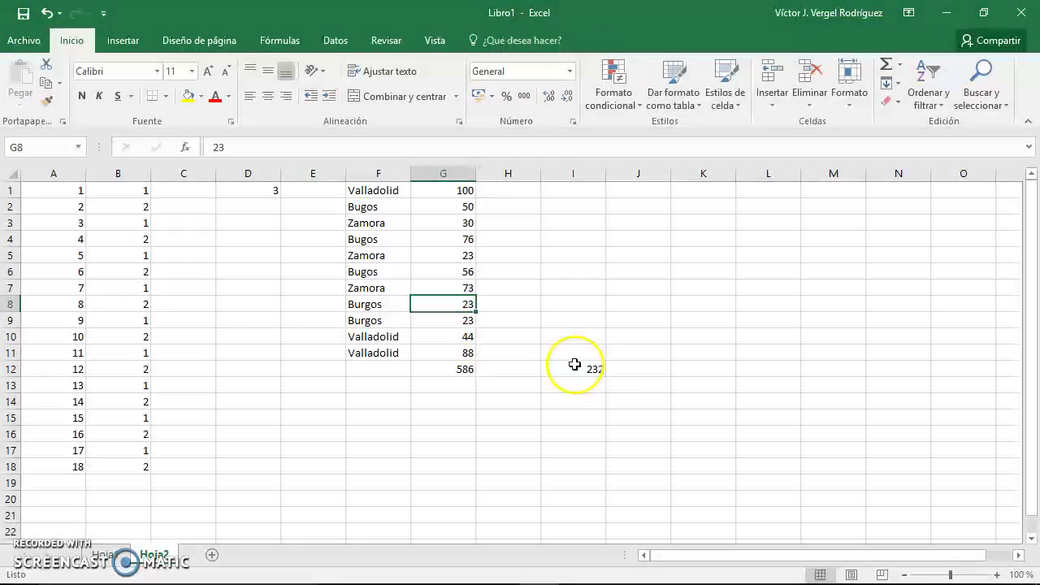
pyautogui.click(612, 369)
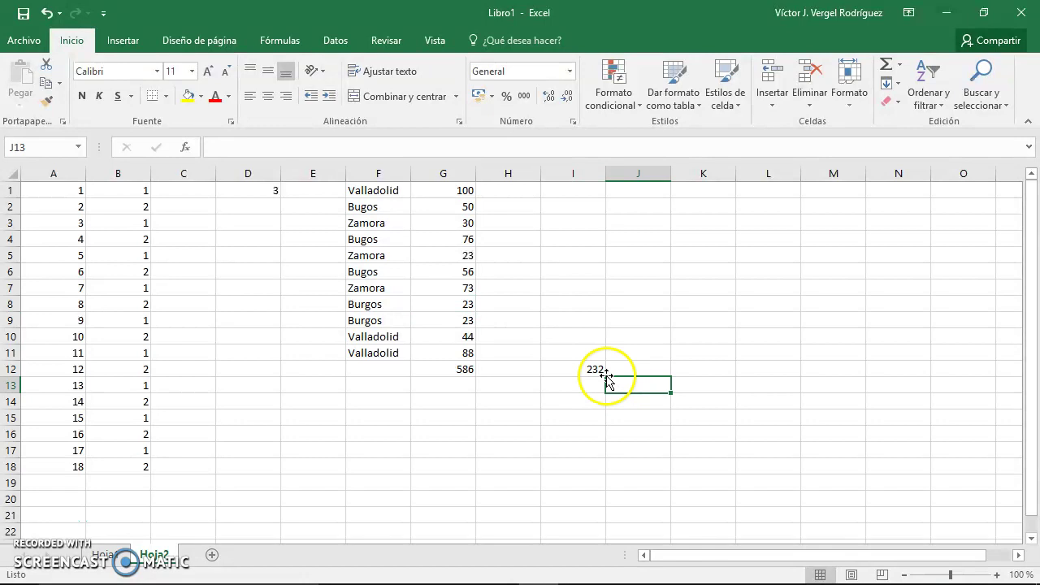
pyautogui.click(564, 364)
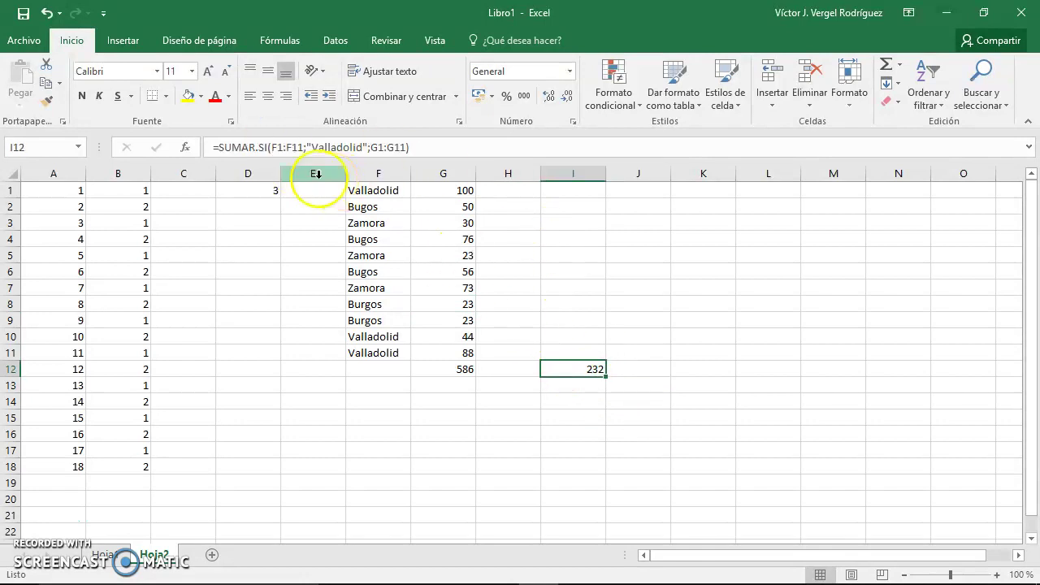
pyautogui.click(186, 147)
pyautogui.moveTo(666, 87); pyautogui.dragTo(608, 115)
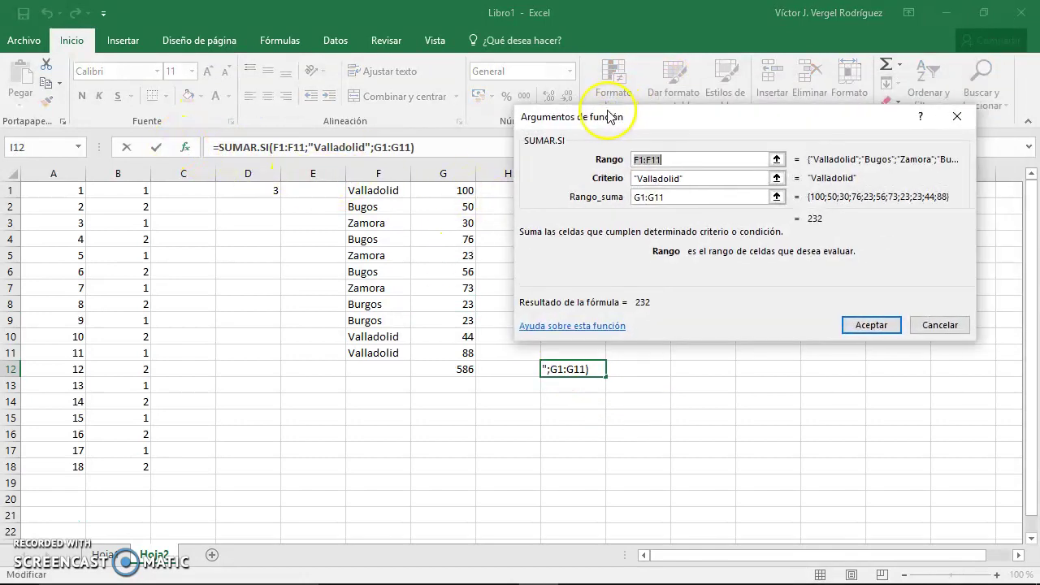
pyautogui.click(700, 180)
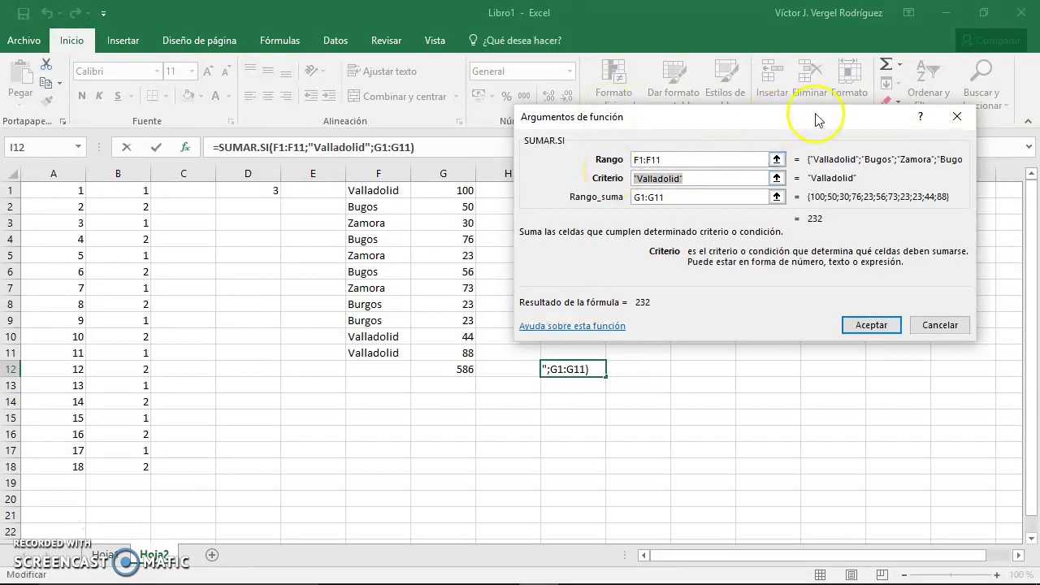
pyautogui.click(697, 180)
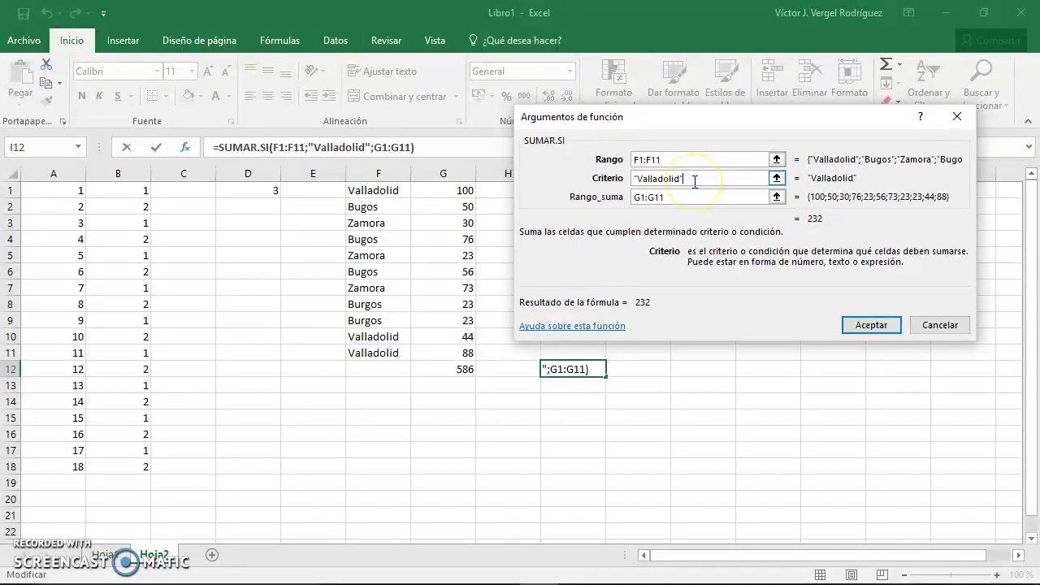
pyautogui.press('Return')
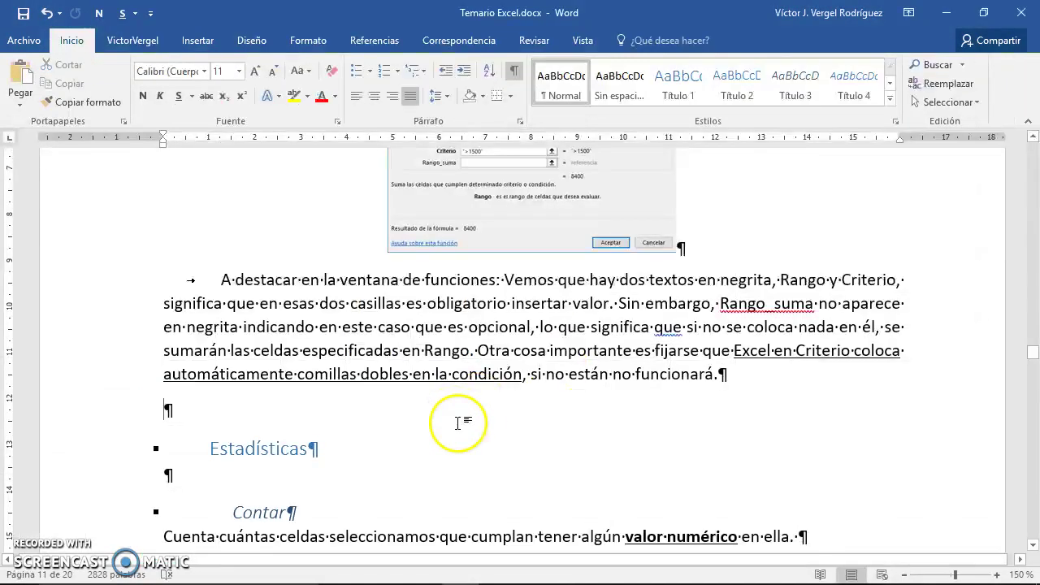
# Paste the SUMAR.SI arguments screenshot on a new line, shrink it and centre it
pyautogui.click(738, 373)
pyautogui.press('Return')
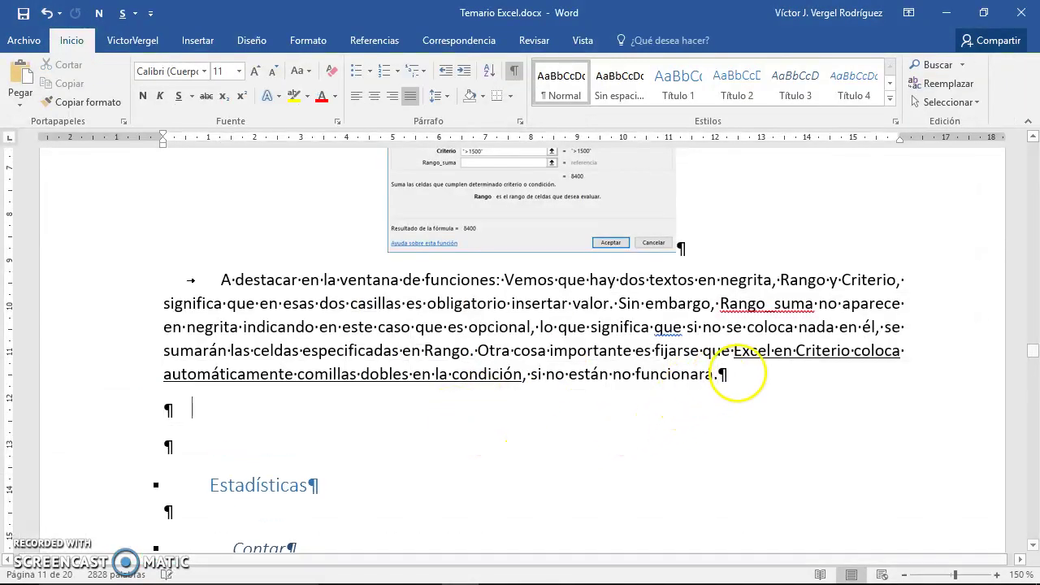
pyautogui.hotkey('ctrl', 'v')
pyautogui.click(773, 418)
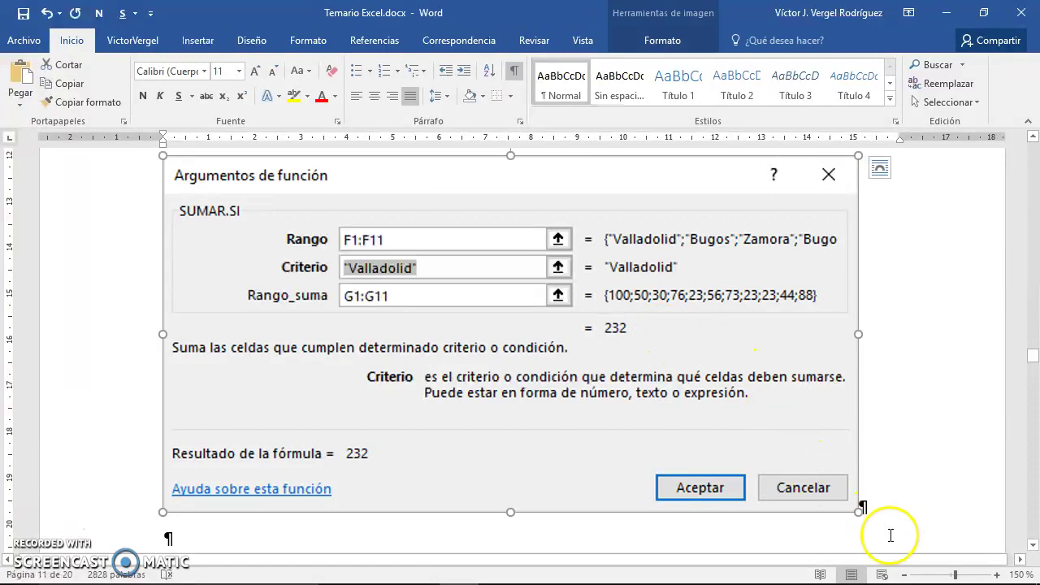
pyautogui.moveTo(859, 512); pyautogui.dragTo(473, 314)
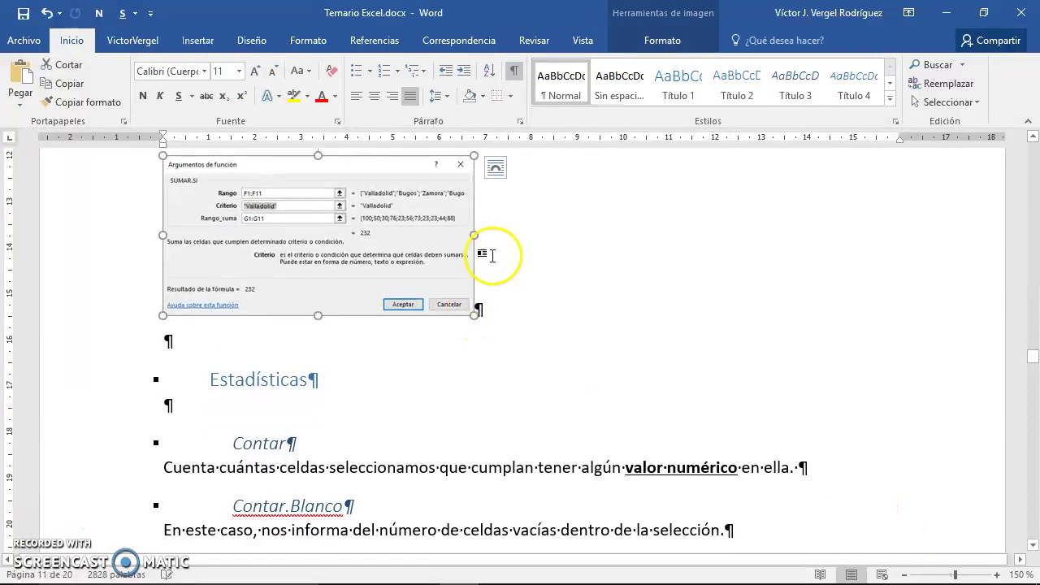
pyautogui.click(494, 255)
pyautogui.click(374, 95)
pyautogui.click(282, 336)
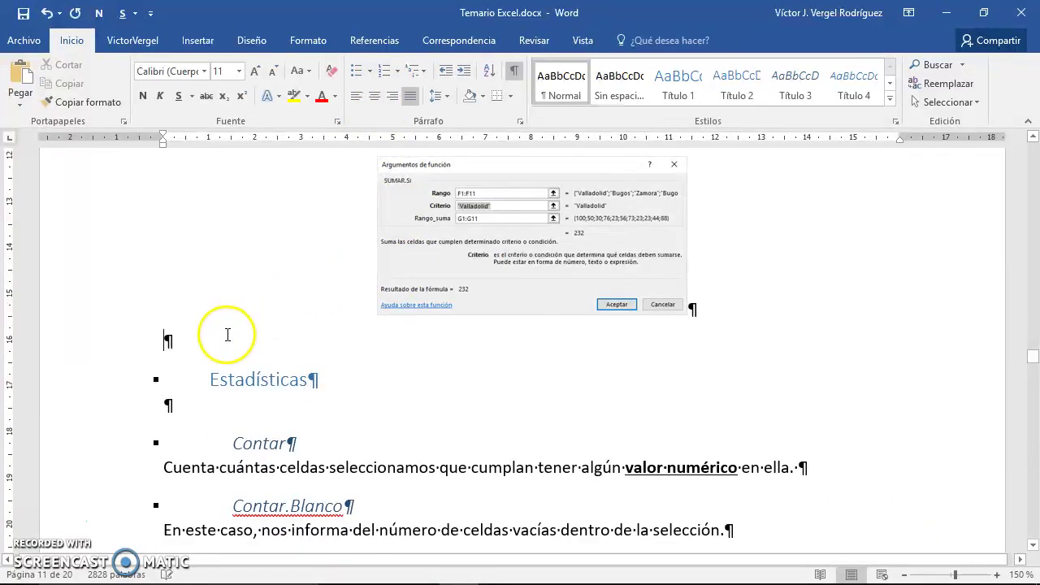